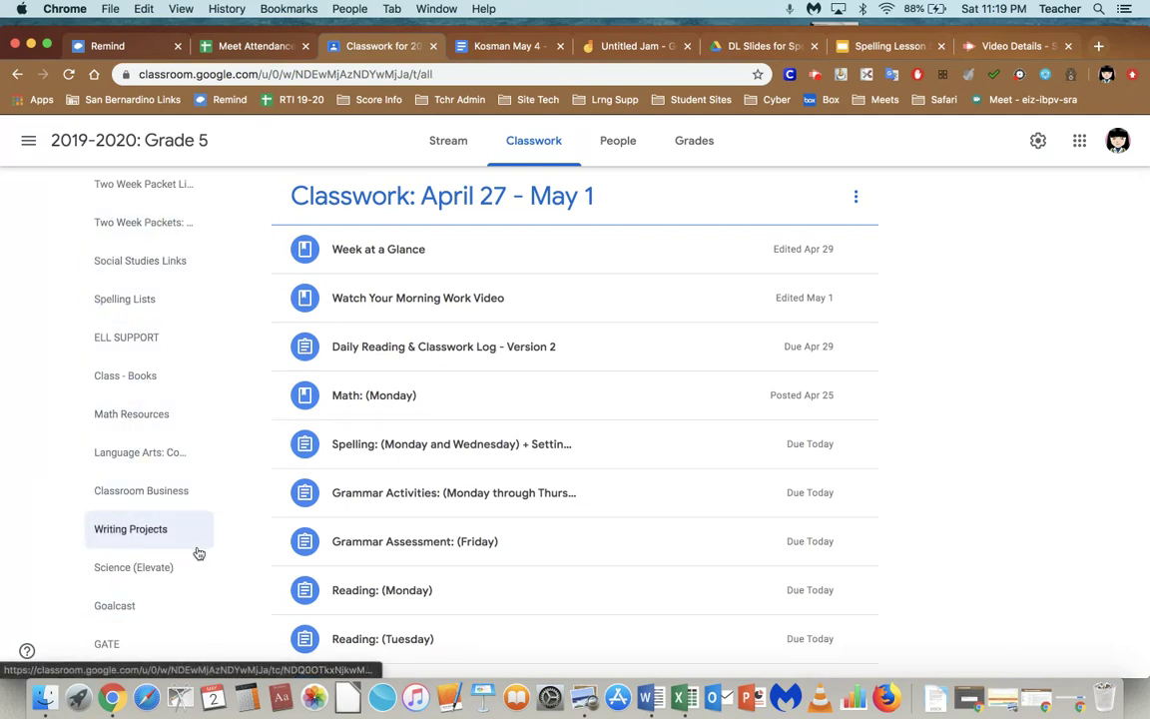
Review the class's topic list and the classwork posted for May 4 - May 8 and April 27 - May 1
{"action": "scroll", "coordinate": [198, 553], "scroll_direction": "down", "scroll_amount": 3}
{"action": "scroll", "coordinate": [198, 553], "scroll_direction": "up", "scroll_amount": 3}
{"action": "scroll", "coordinate": [199, 553], "scroll_direction": "down", "scroll_amount": 1}
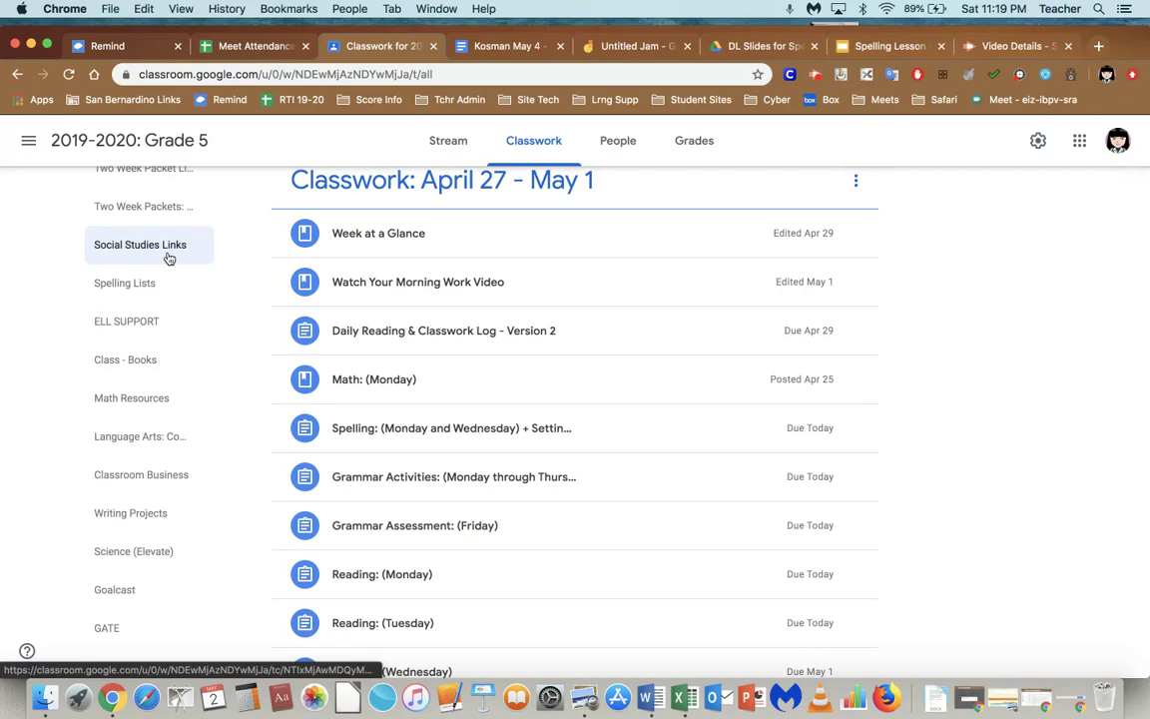
{"action": "scroll", "coordinate": [170, 259], "scroll_direction": "up", "scroll_amount": 5}
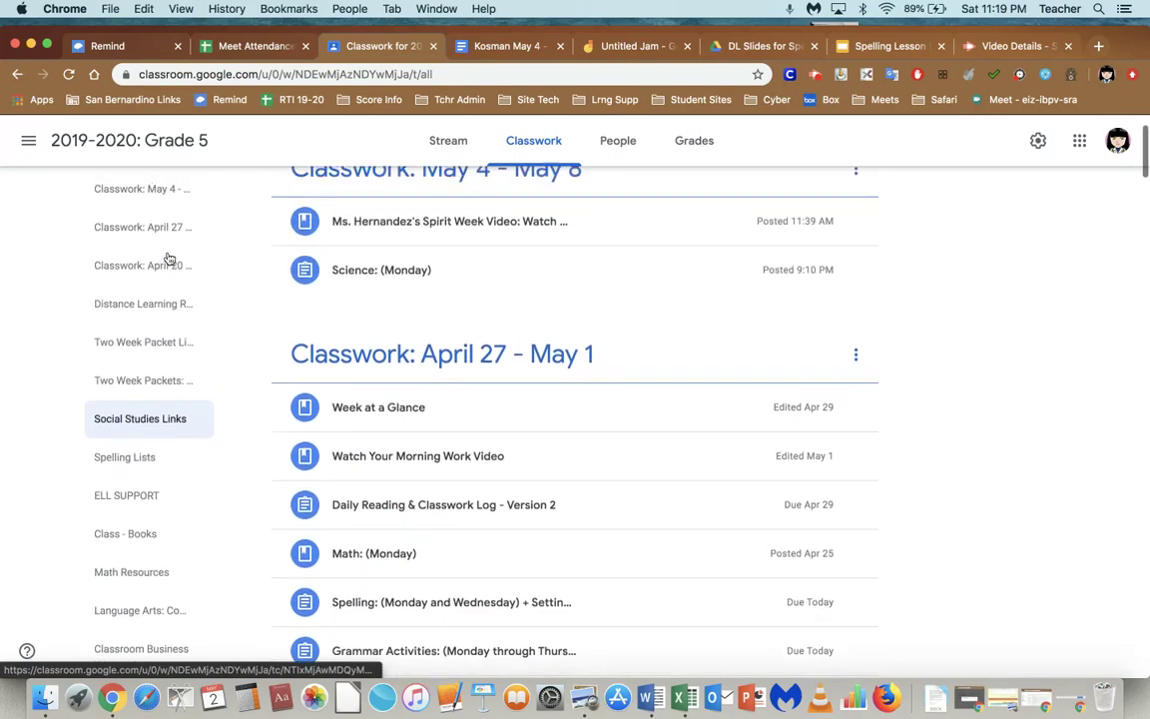
{"action": "scroll", "coordinate": [170, 259], "scroll_direction": "up", "scroll_amount": 3}
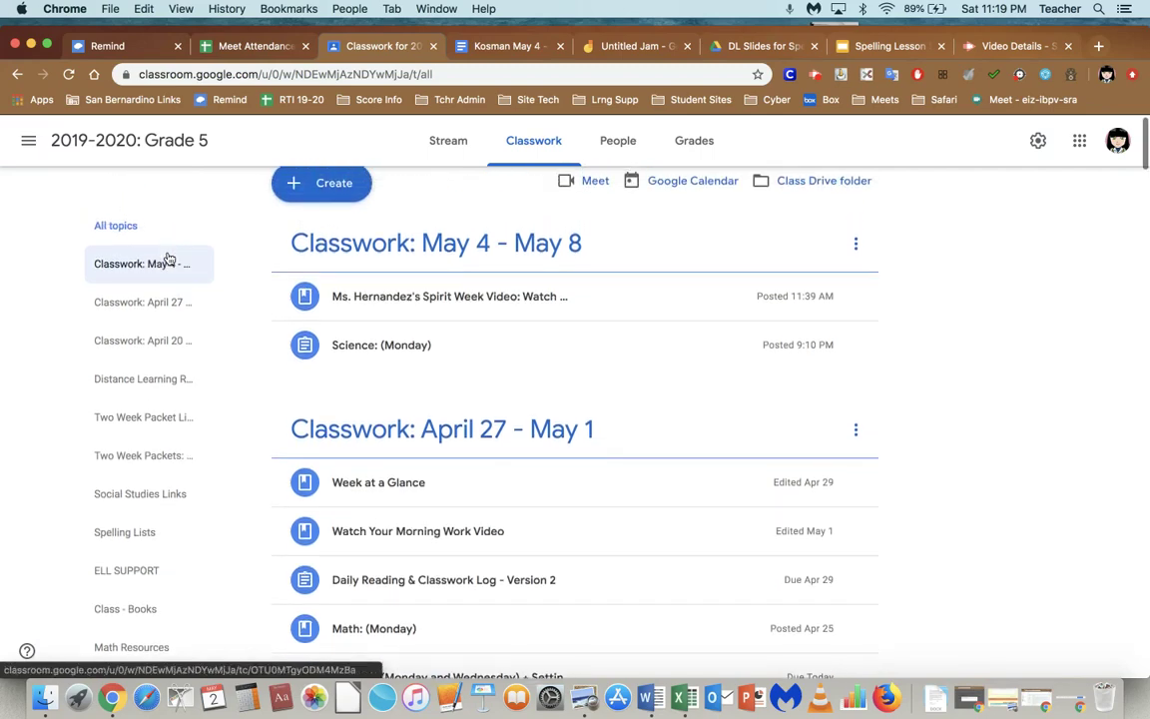
{"action": "scroll", "coordinate": [170, 258], "scroll_direction": "down", "scroll_amount": 2}
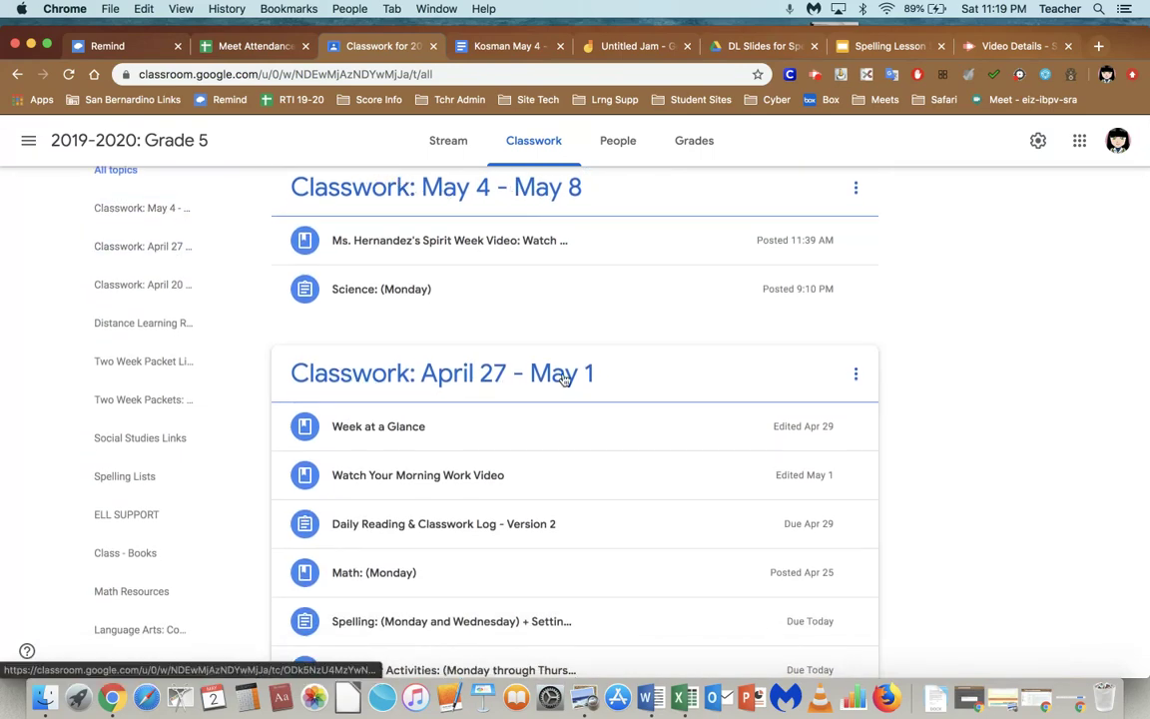
{"action": "scroll", "coordinate": [564, 378], "scroll_direction": "down", "scroll_amount": 3}
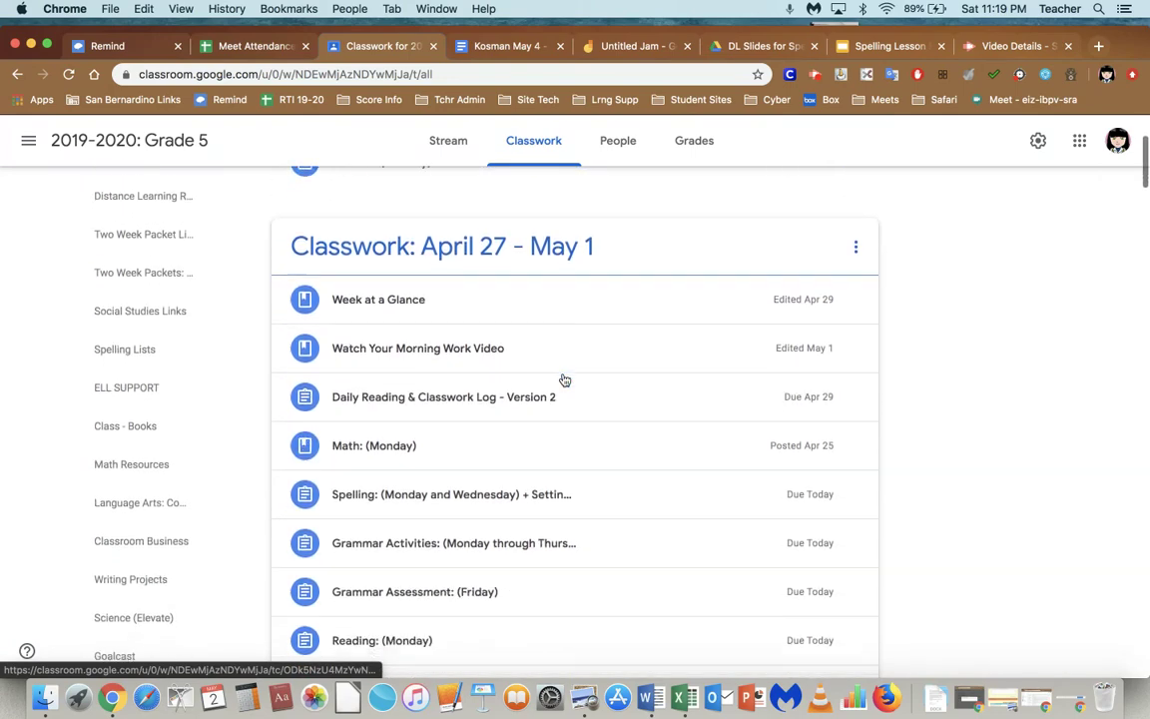
{"action": "scroll", "coordinate": [564, 380], "scroll_direction": "down", "scroll_amount": 1}
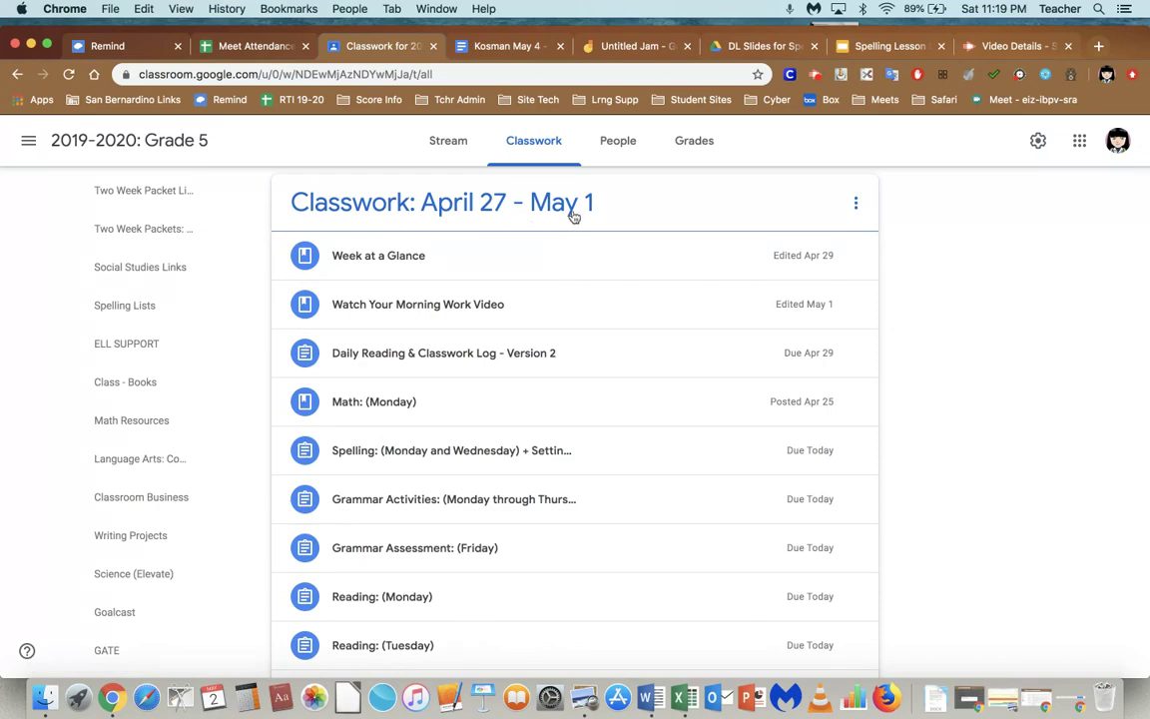
{"action": "scroll", "coordinate": [575, 217], "scroll_direction": "down", "scroll_amount": 4}
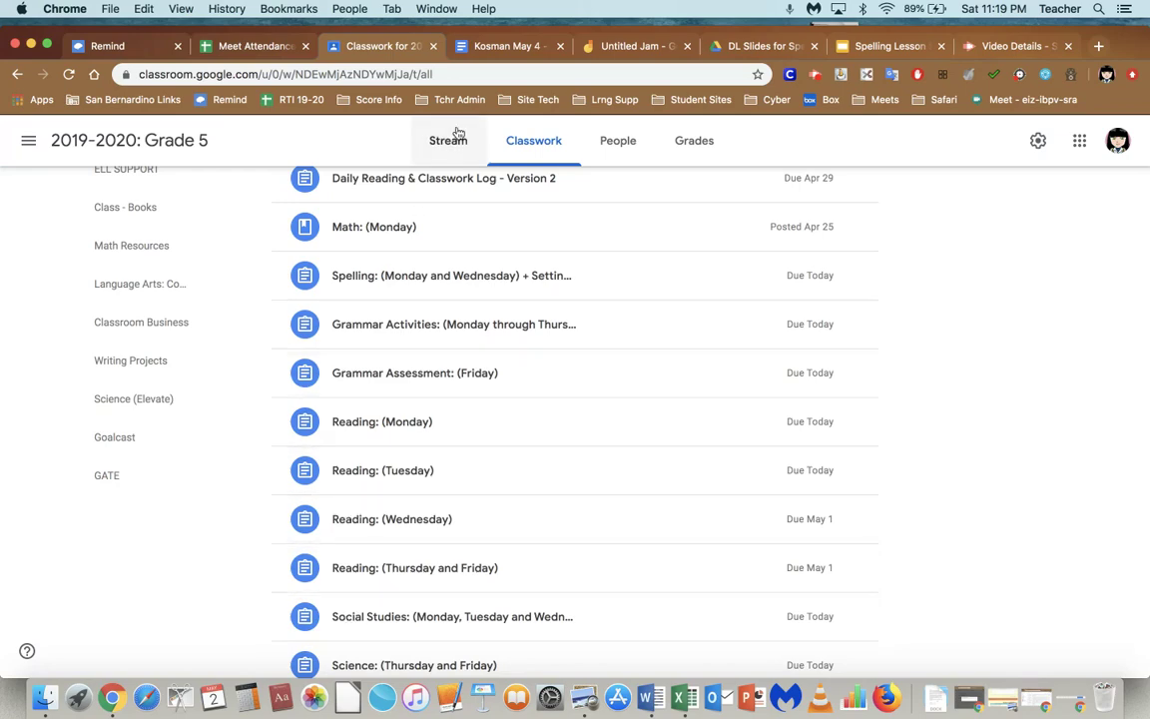
Open the May 4 - May 8 Grade 5 lesson plan document and examine its weekly subjects and the Thursday math activity link
{"action": "left_click", "coordinate": [504, 46]}
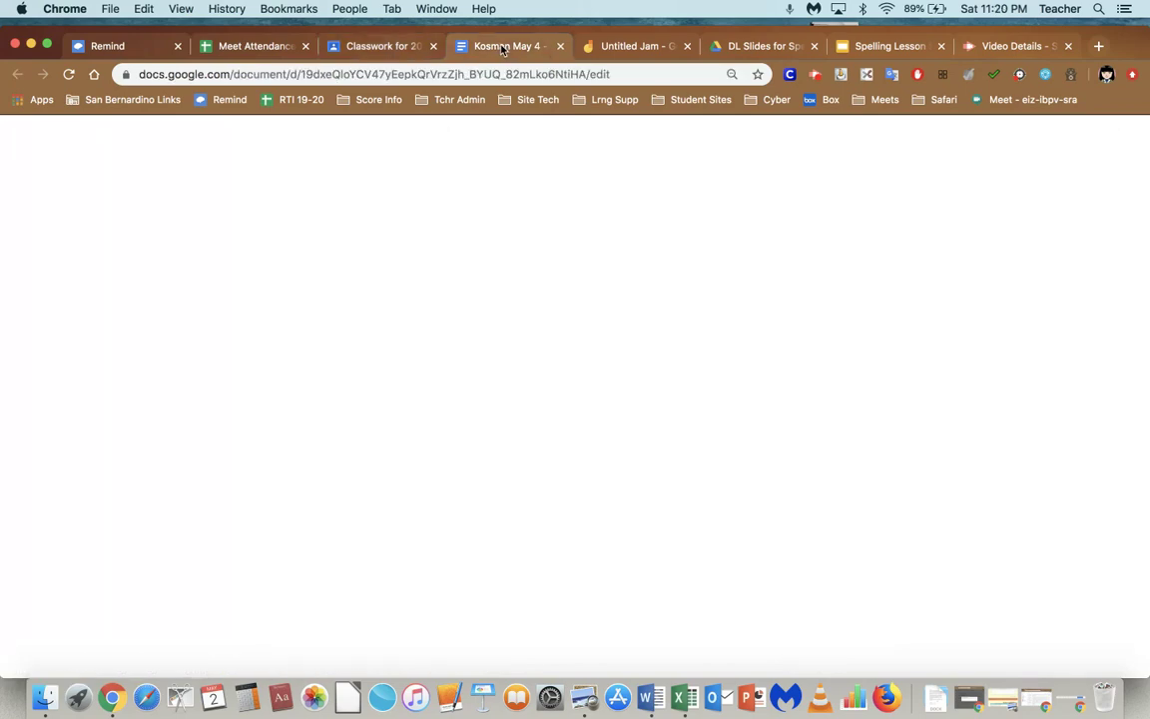
{"action": "scroll", "coordinate": [467, 413], "scroll_direction": "up", "scroll_amount": 1}
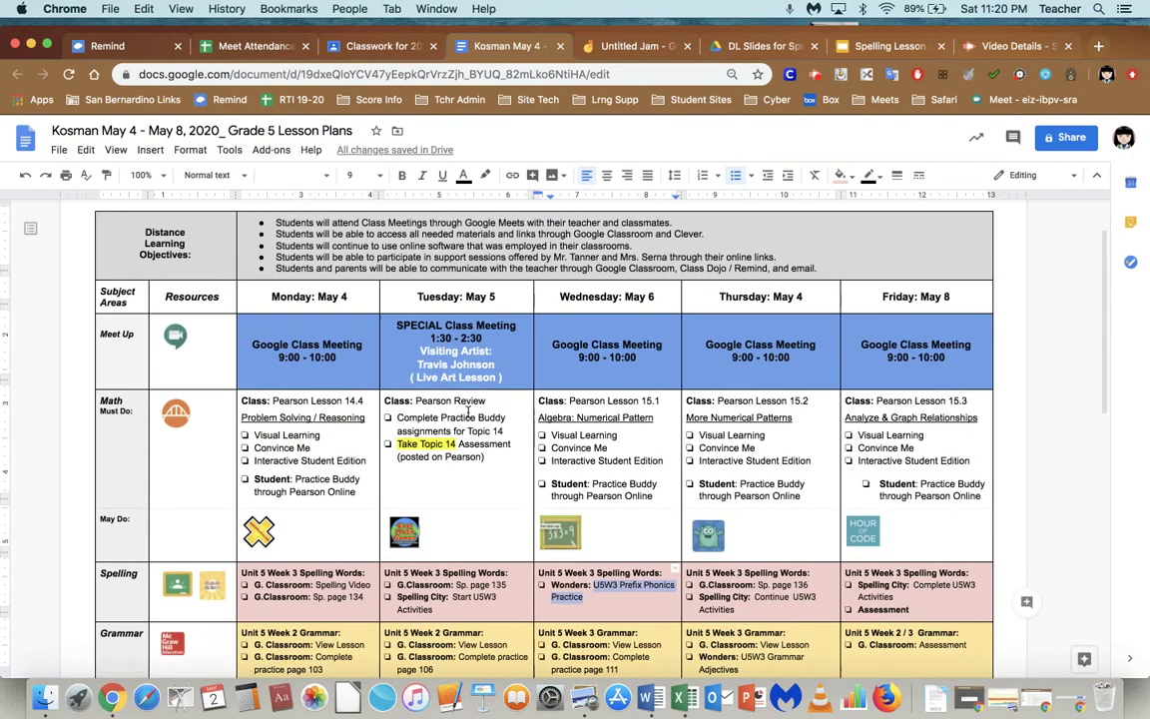
{"action": "scroll", "coordinate": [467, 412], "scroll_direction": "up", "scroll_amount": 2}
{"action": "scroll", "coordinate": [468, 412], "scroll_direction": "down", "scroll_amount": 1}
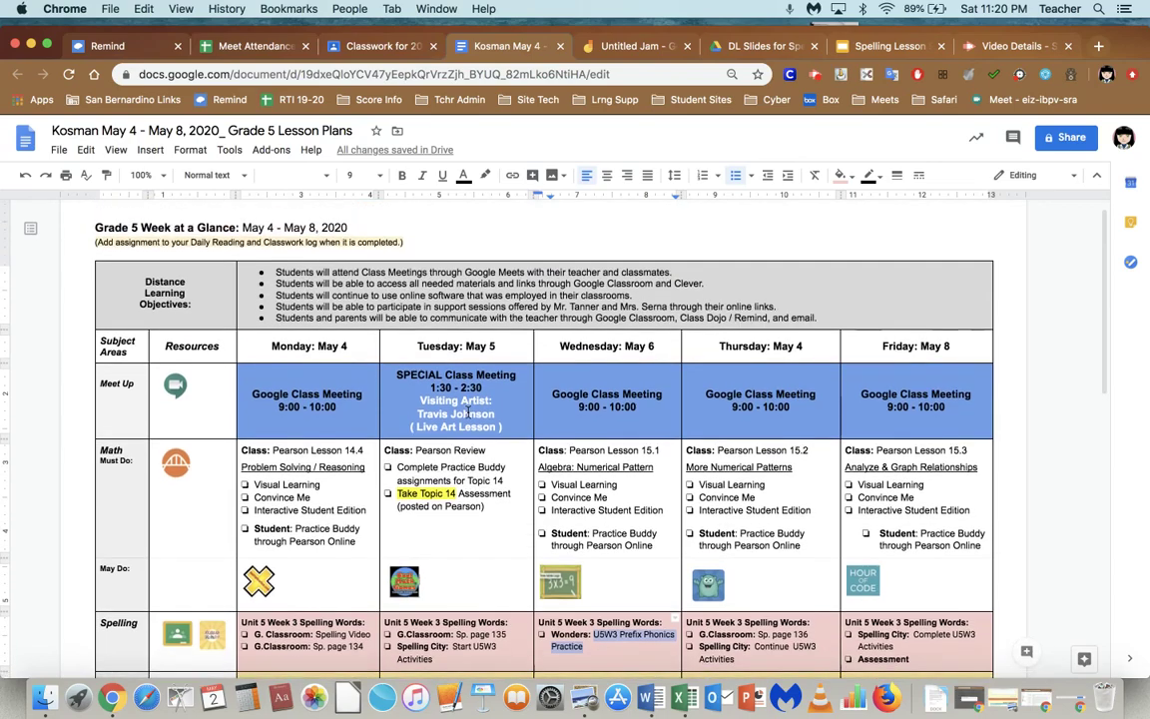
{"action": "scroll", "coordinate": [468, 413], "scroll_direction": "down", "scroll_amount": 4}
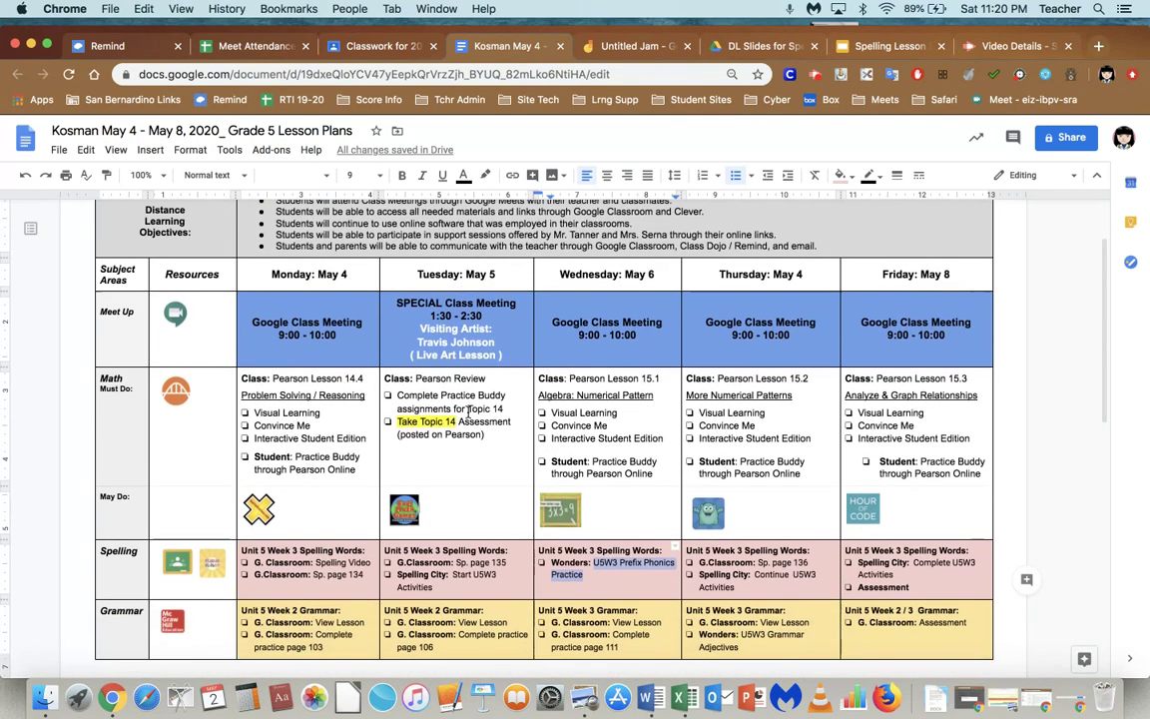
{"action": "scroll", "coordinate": [467, 412], "scroll_direction": "up", "scroll_amount": 2}
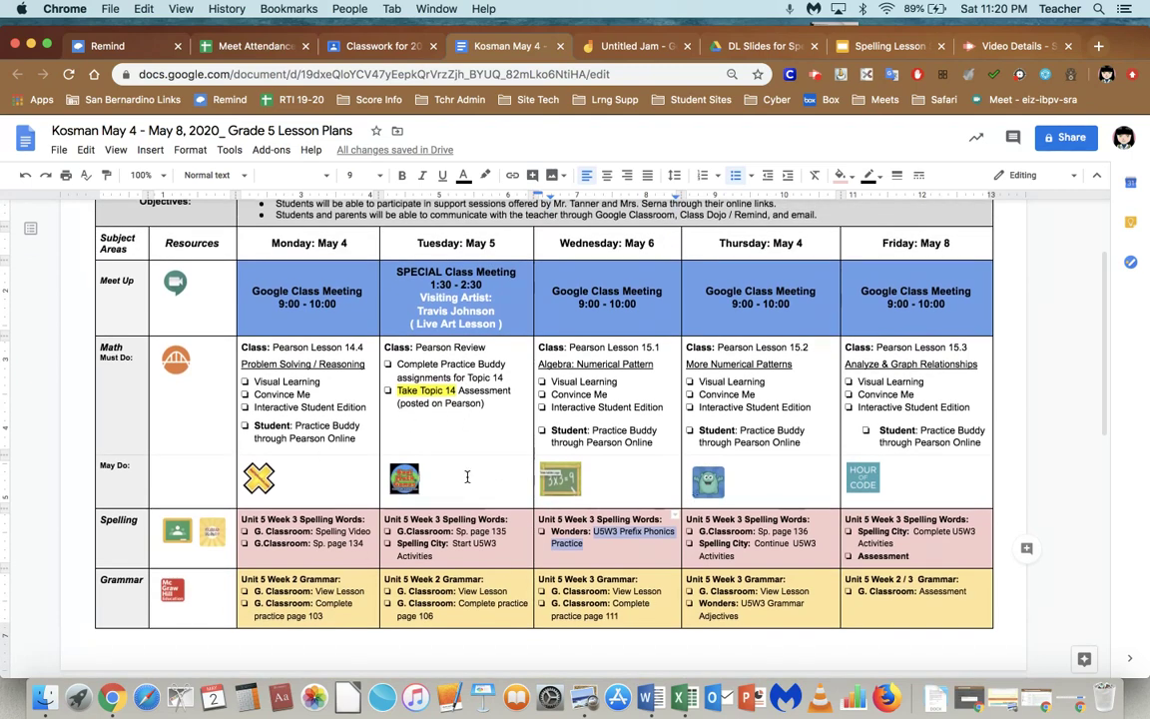
{"action": "left_click", "coordinate": [708, 481]}
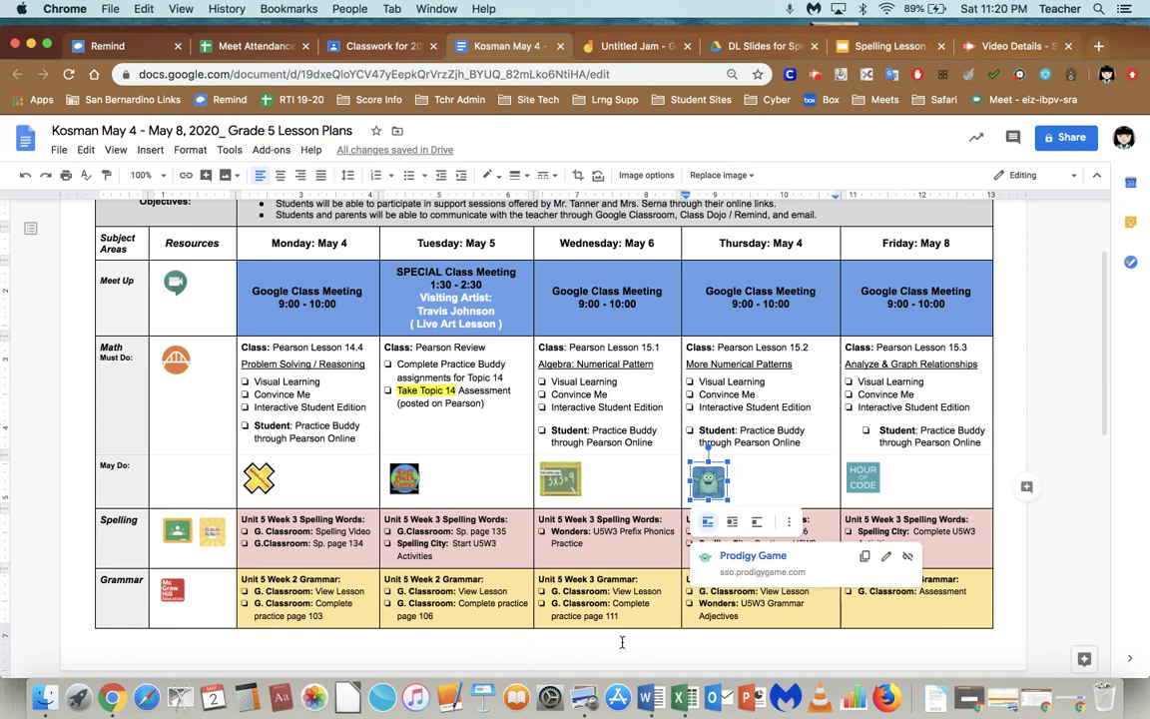
{"action": "left_click", "coordinate": [622, 641]}
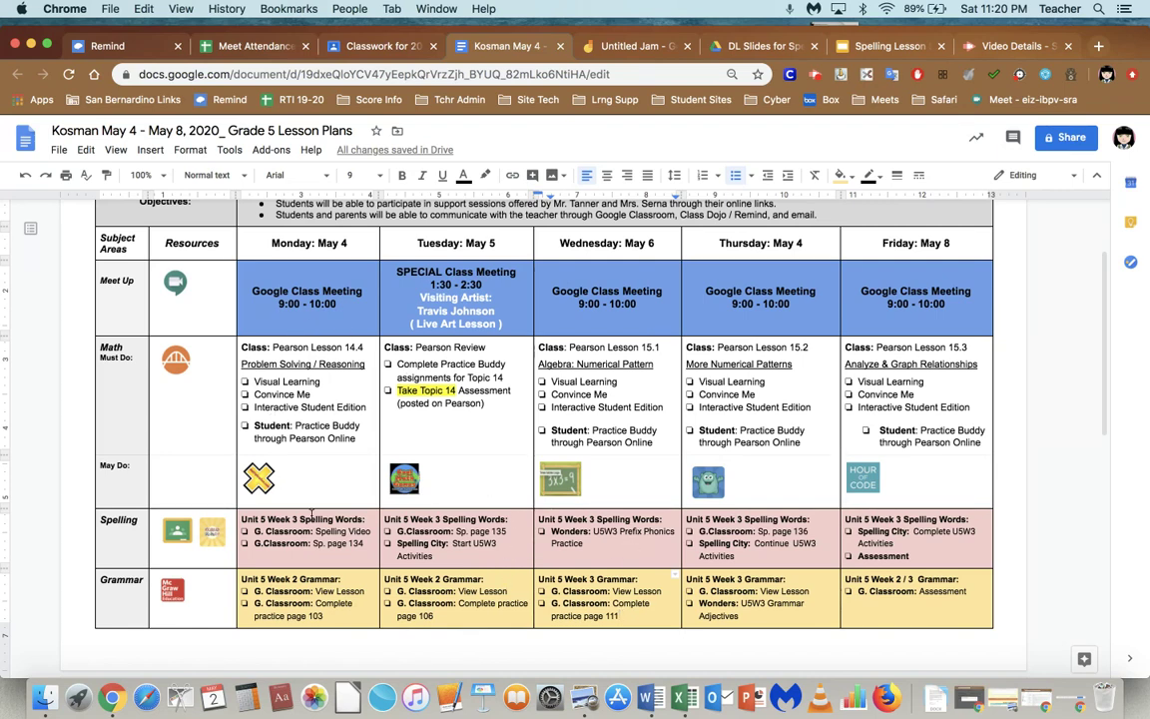
Return to the Classwork page in Google Classroom and review the assignments posted for April 27 - May 1 and April 20 - April 24
{"action": "left_click", "coordinate": [340, 45]}
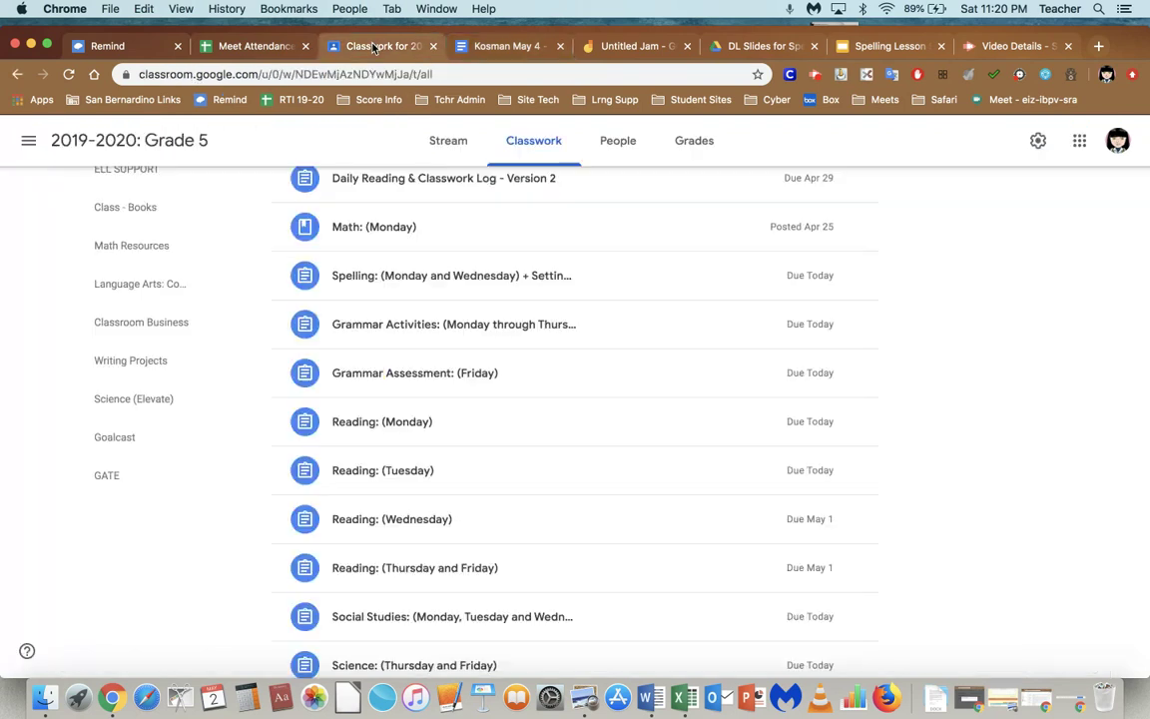
{"action": "scroll", "coordinate": [428, 247], "scroll_direction": "up", "scroll_amount": 3}
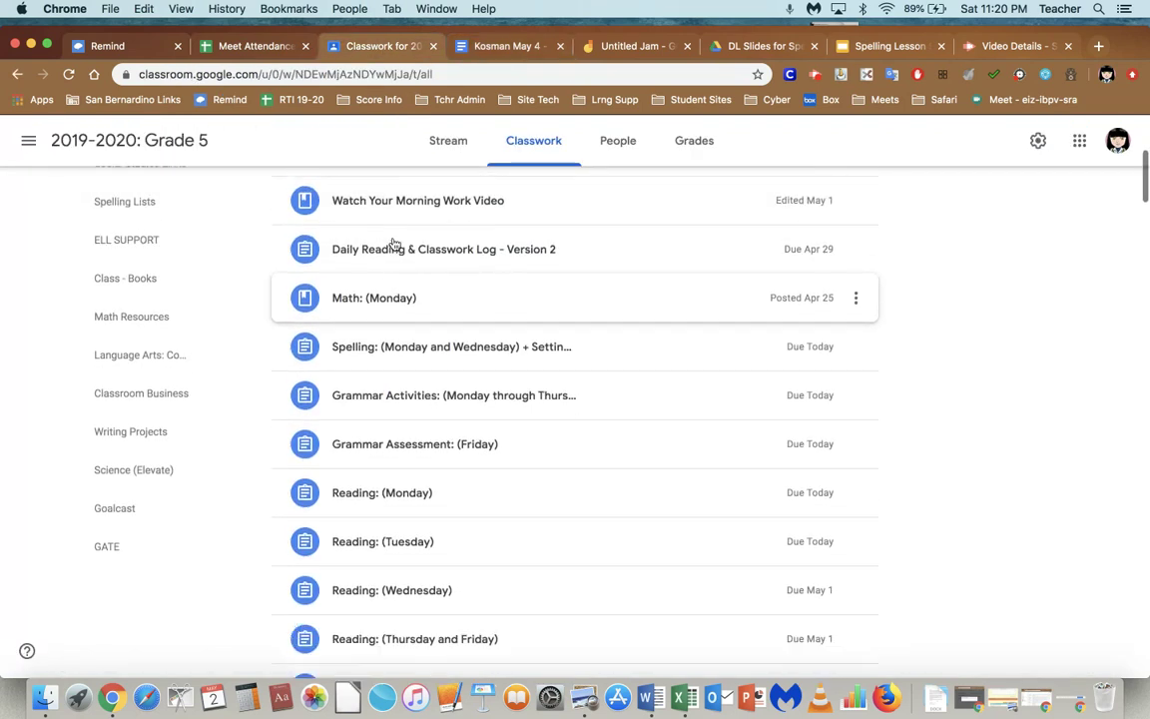
{"action": "scroll", "coordinate": [394, 242], "scroll_direction": "down", "scroll_amount": 4}
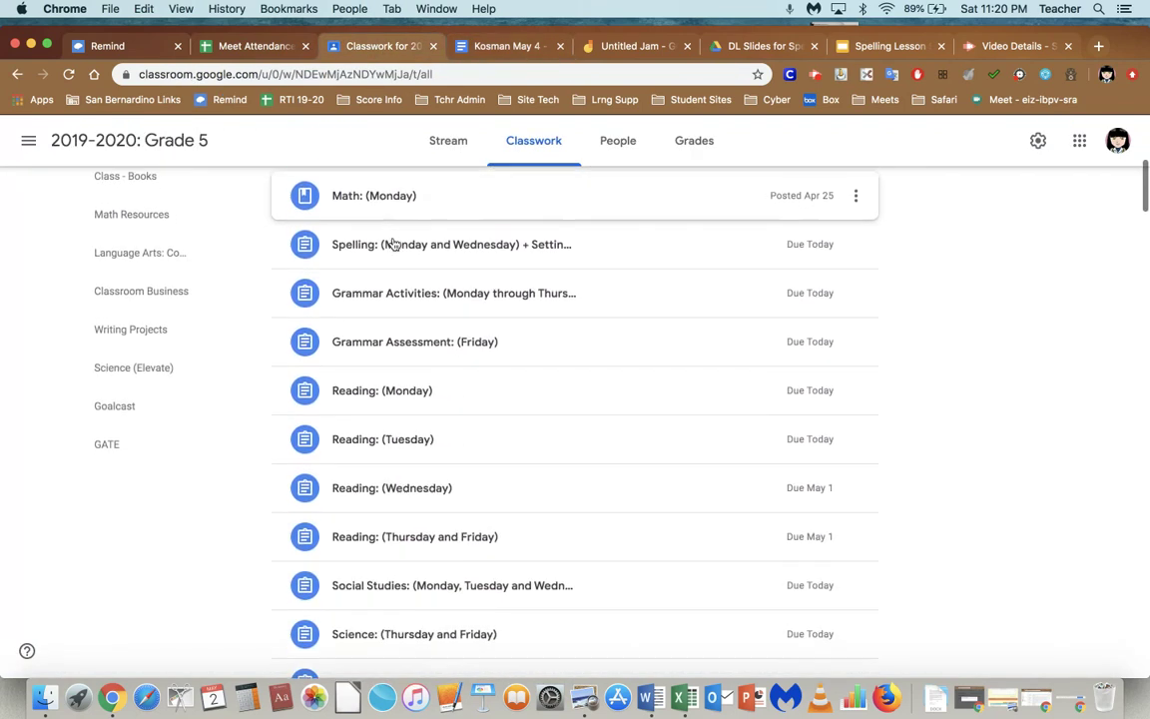
{"action": "scroll", "coordinate": [367, 405], "scroll_direction": "down", "scroll_amount": 3}
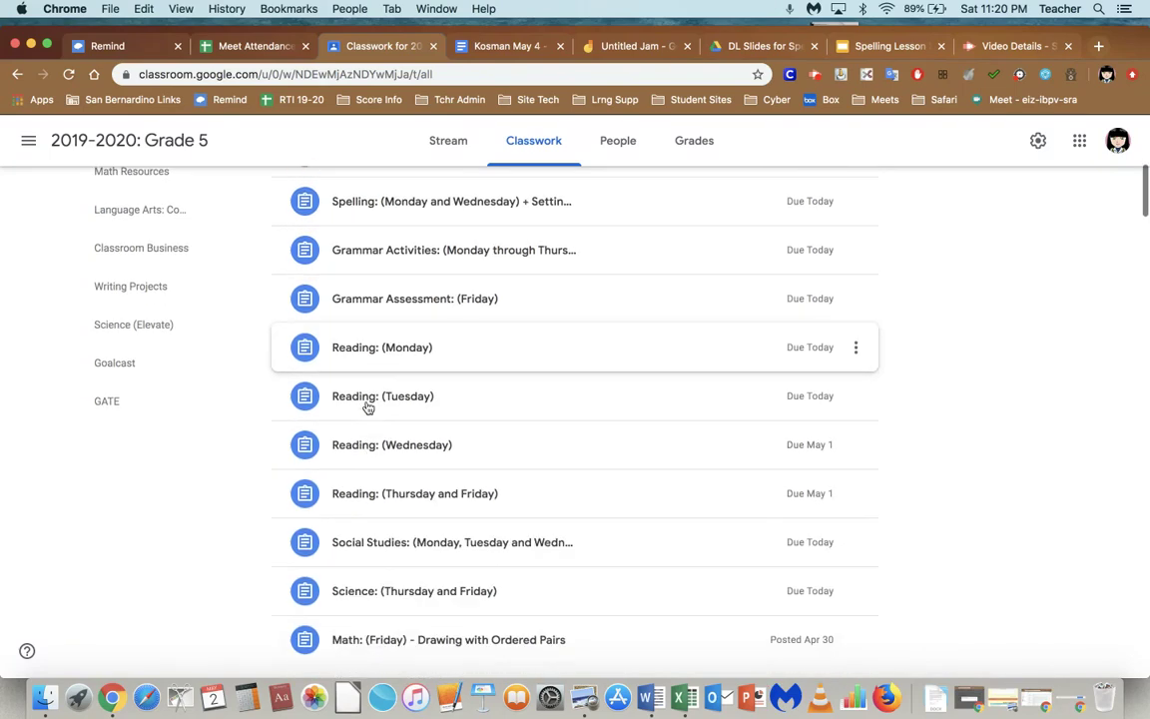
{"action": "scroll", "coordinate": [368, 408], "scroll_direction": "down", "scroll_amount": 1}
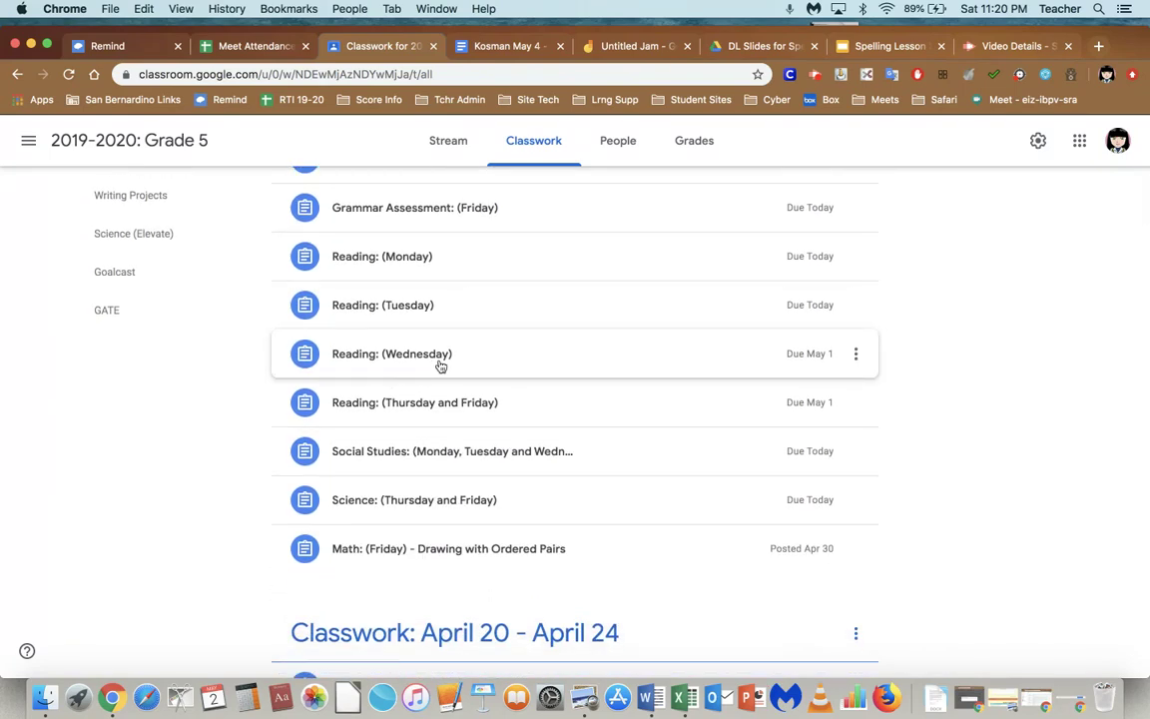
{"action": "scroll", "coordinate": [440, 366], "scroll_direction": "down", "scroll_amount": 8}
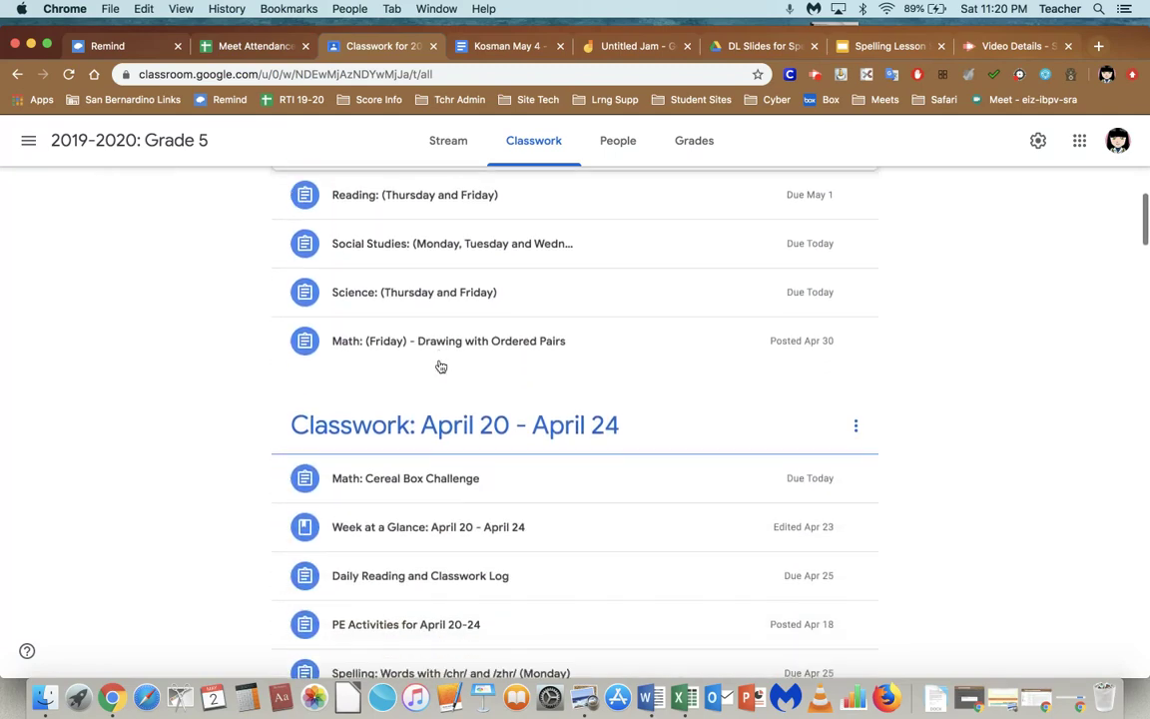
{"action": "scroll", "coordinate": [441, 366], "scroll_direction": "down", "scroll_amount": 12}
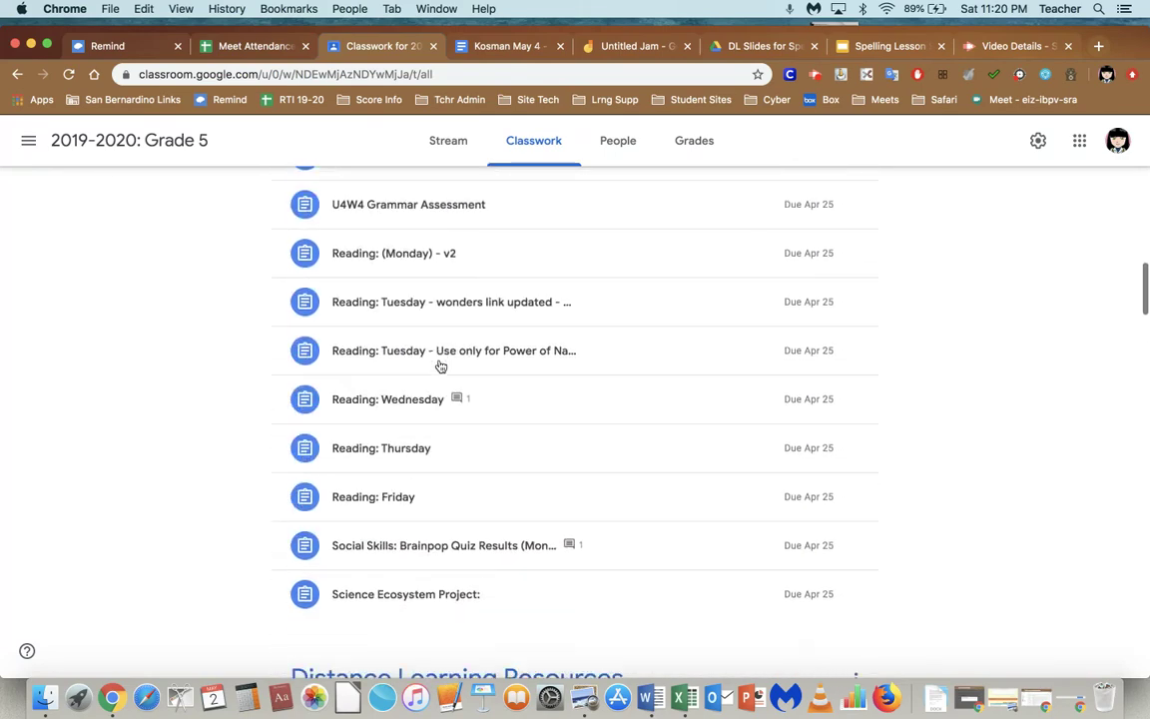
{"action": "scroll", "coordinate": [440, 366], "scroll_direction": "up", "scroll_amount": 2}
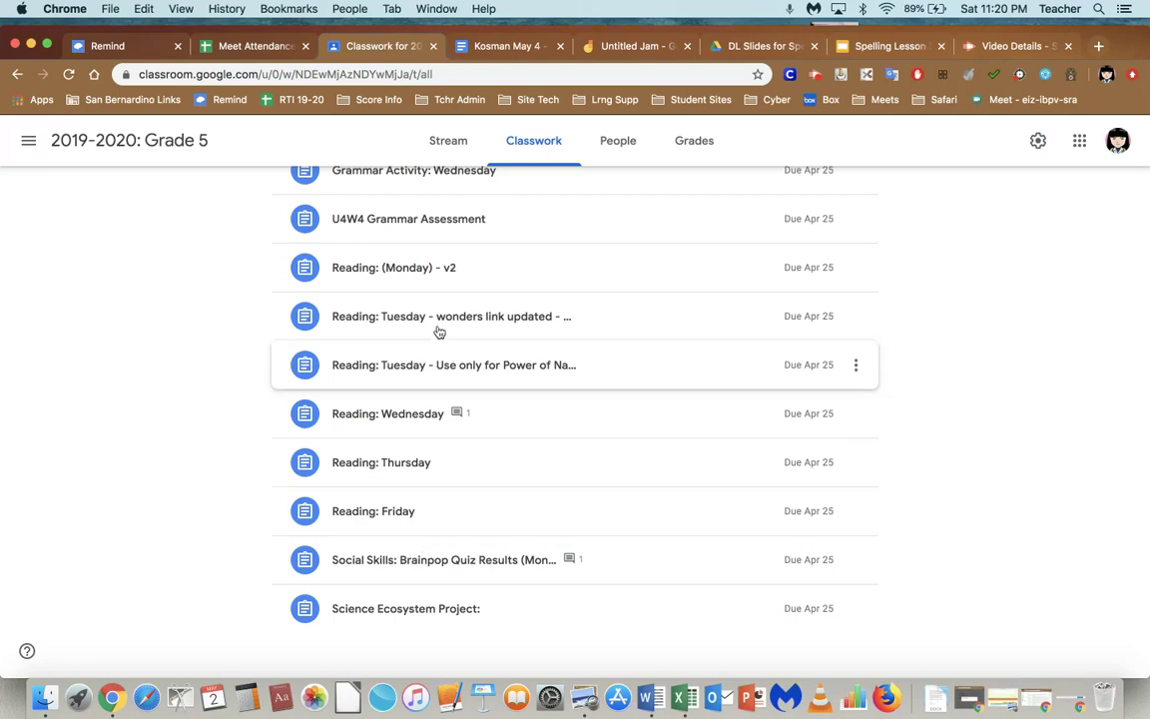
{"action": "scroll", "coordinate": [424, 500], "scroll_direction": "up", "scroll_amount": 3}
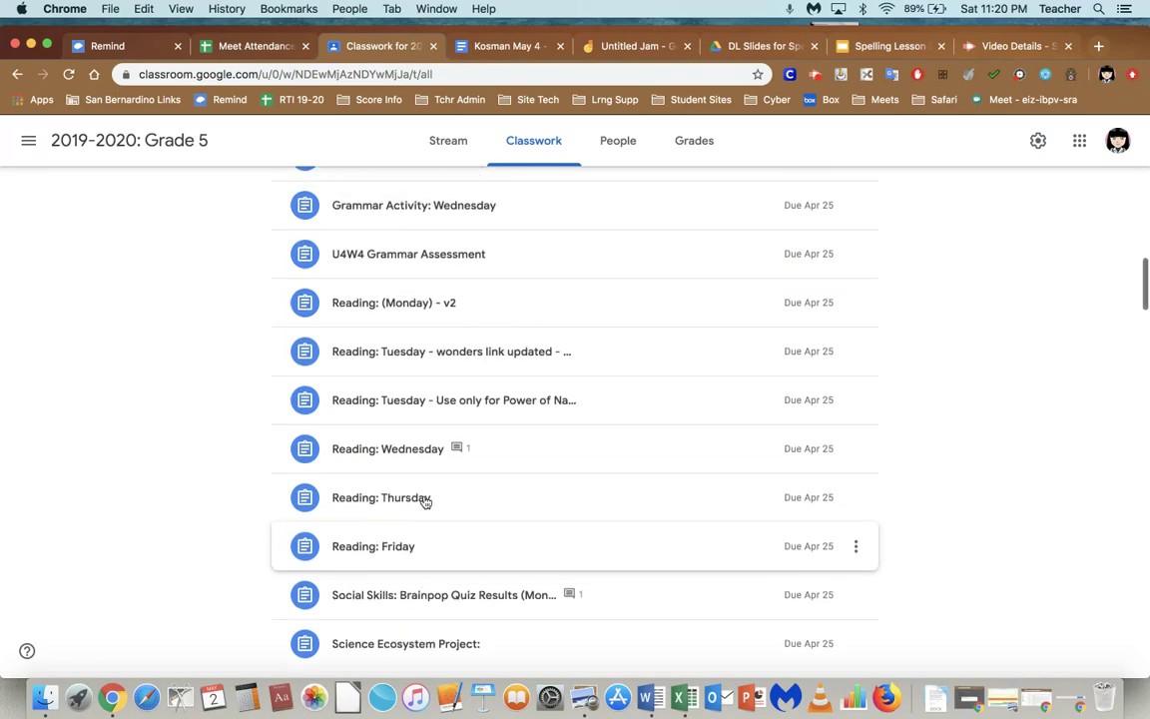
{"action": "scroll", "coordinate": [424, 500], "scroll_direction": "up", "scroll_amount": 8}
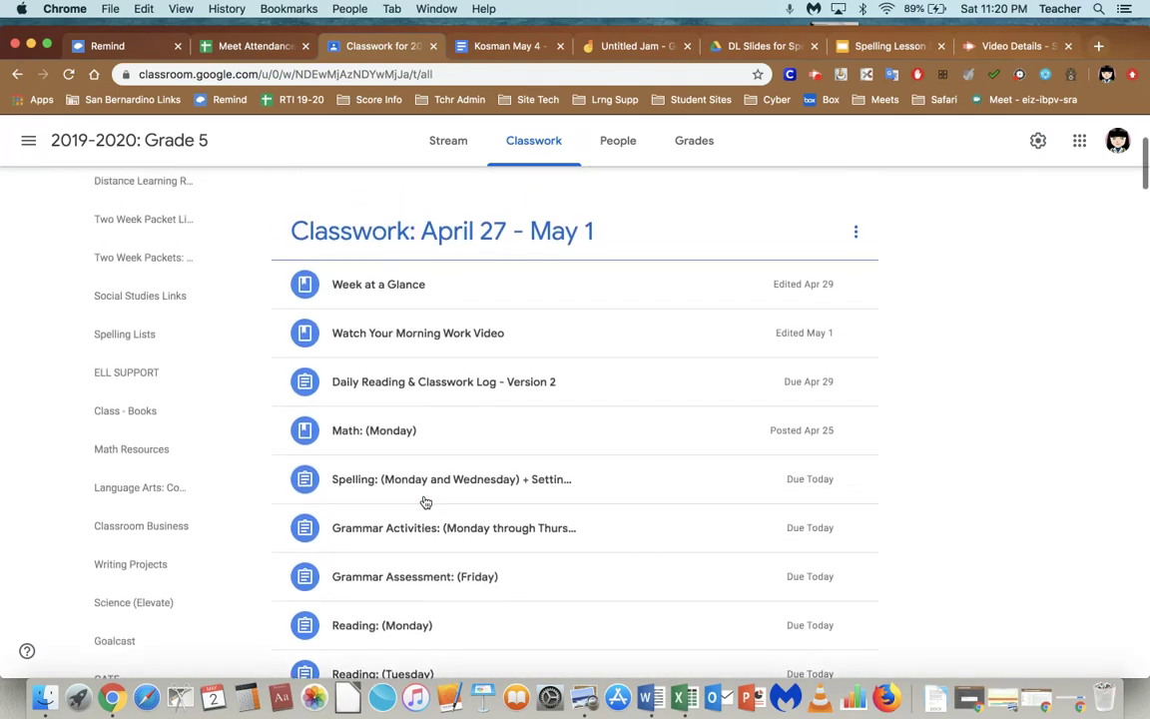
{"action": "scroll", "coordinate": [423, 500], "scroll_direction": "up", "scroll_amount": 4}
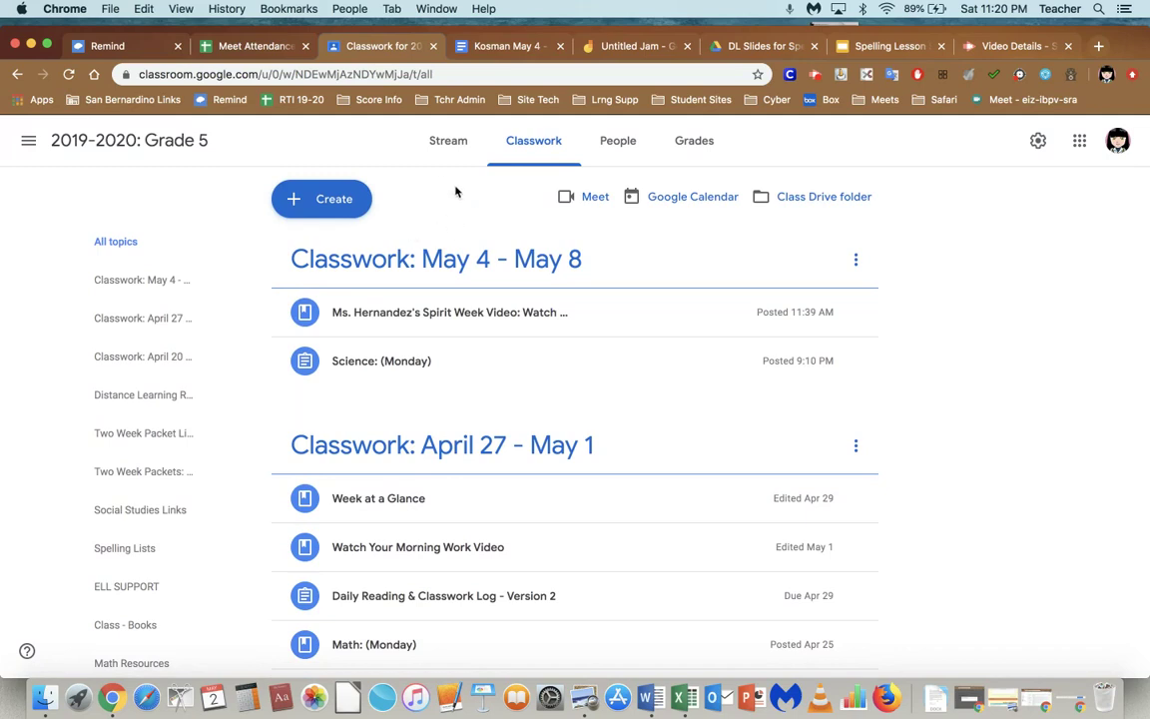
Create a new assignment titled "Spelling: (Monday, Tuesday and Thursday)"
{"action": "left_click", "coordinate": [319, 200]}
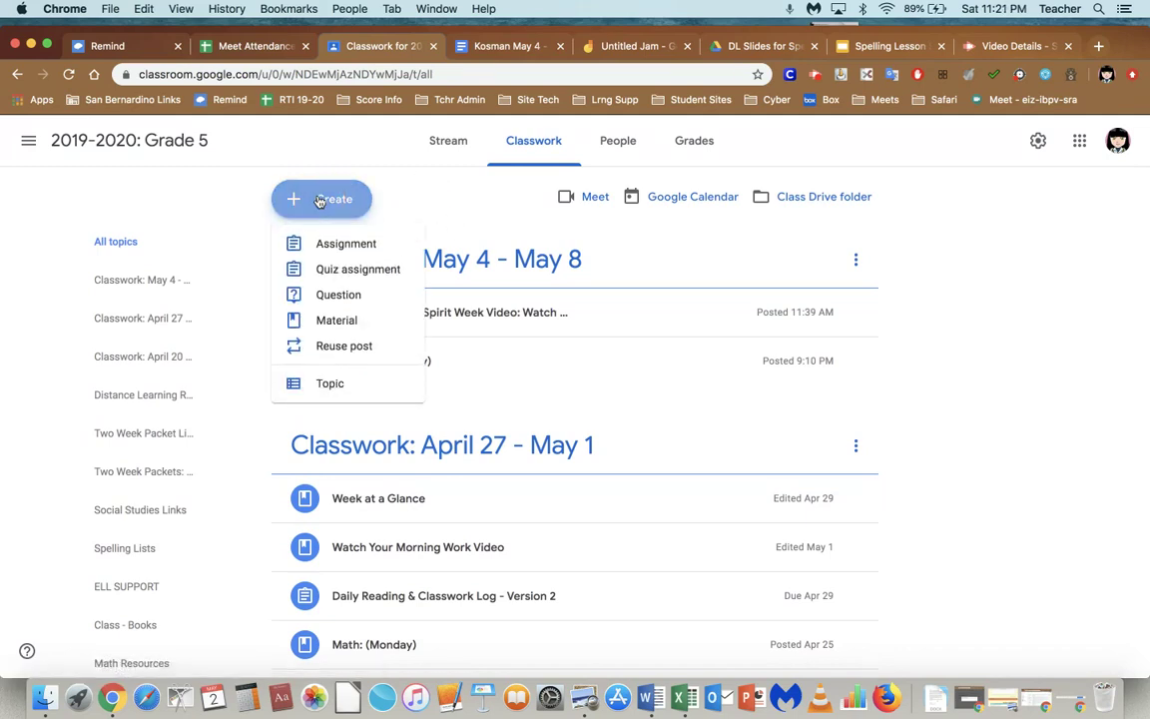
{"action": "left_click", "coordinate": [342, 248]}
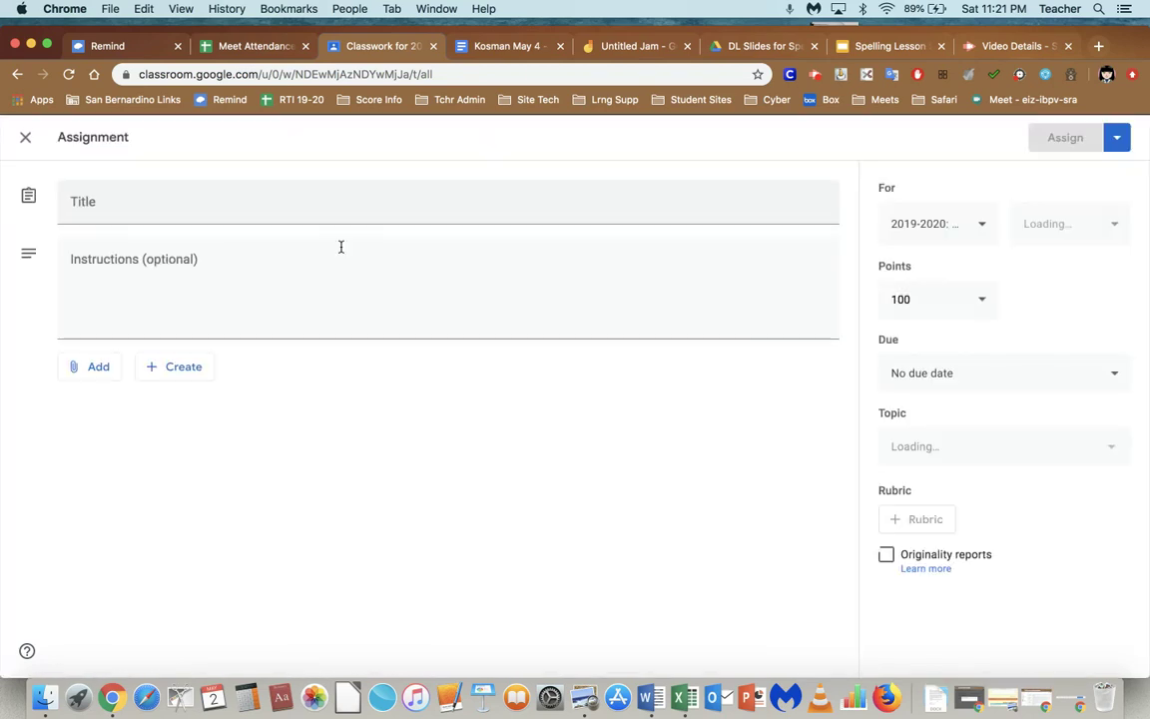
{"action": "left_click", "coordinate": [107, 203]}
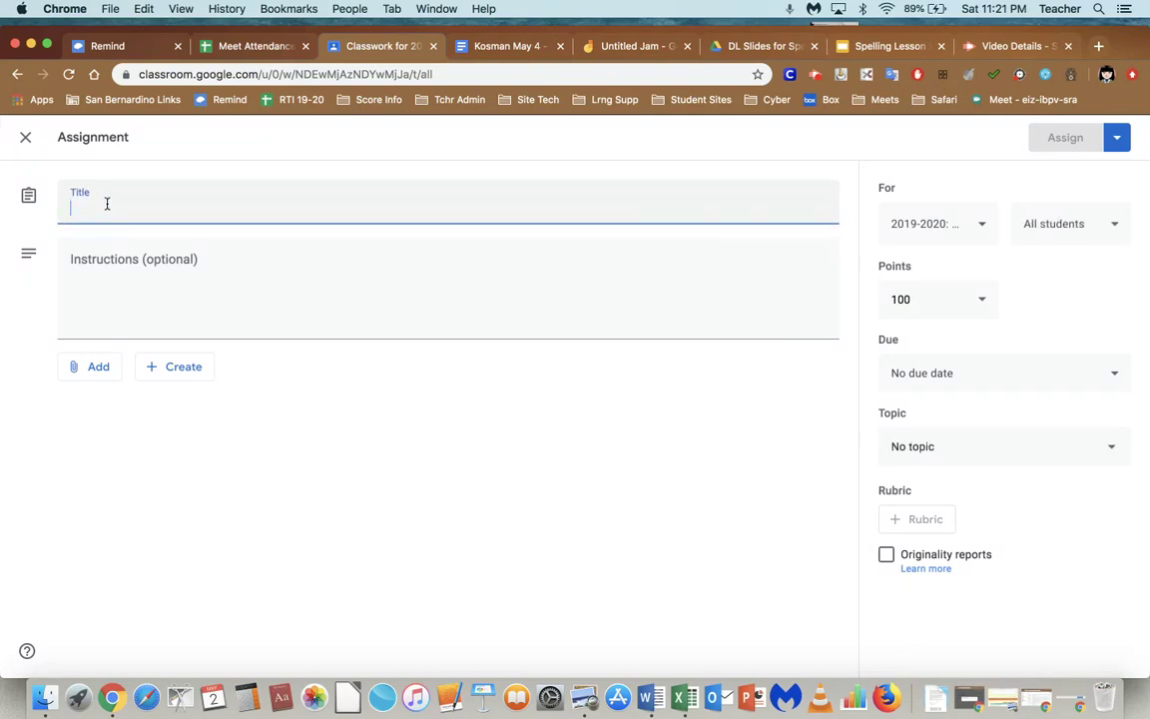
{"action": "type", "text": "Spel"}
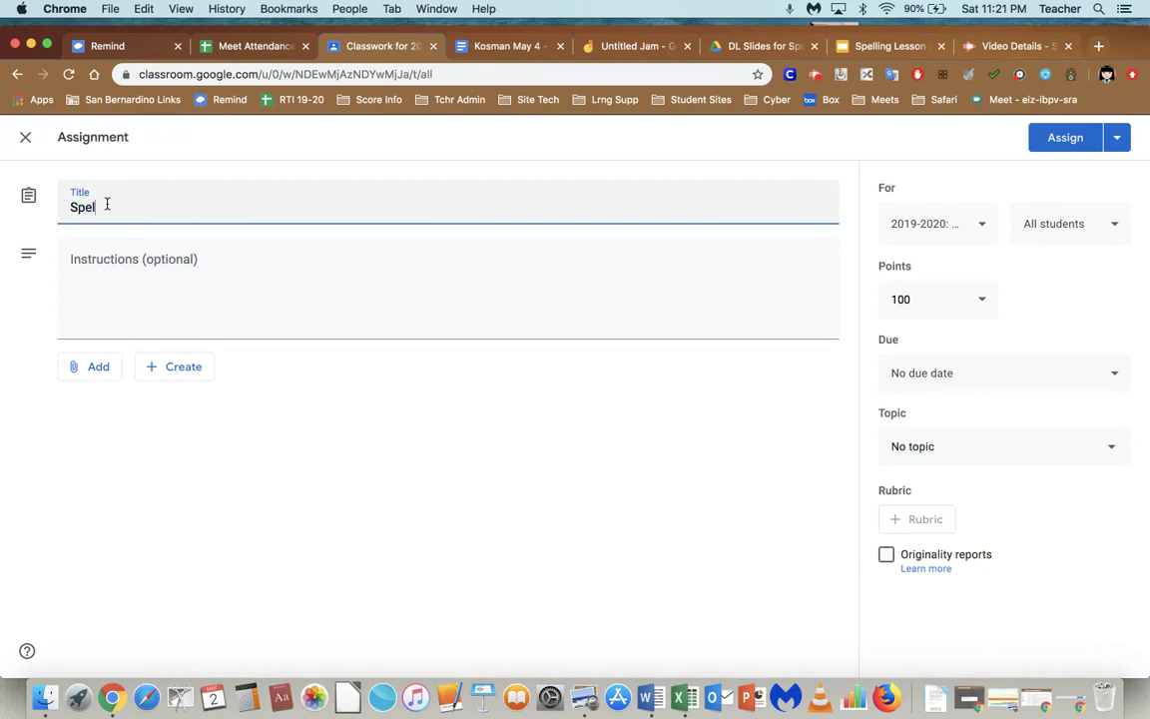
{"action": "type", "text": "ling: (Monday, Tuesday and "}
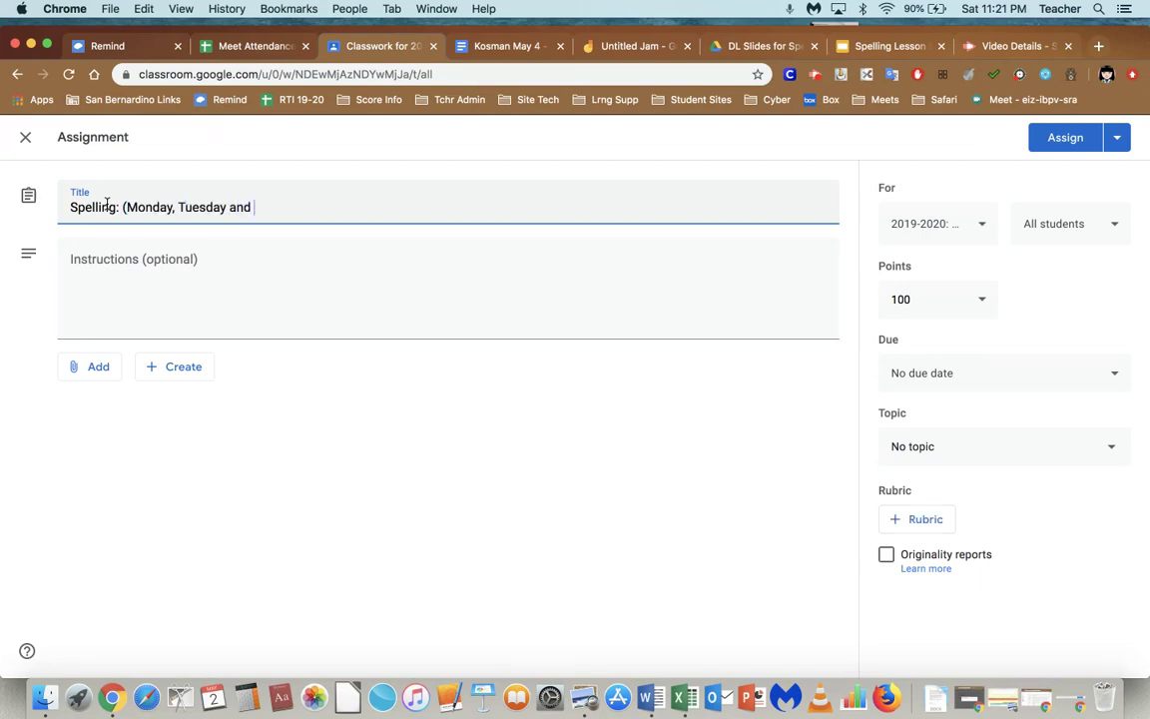
{"action": "type", "text": "Thursday"}
Enter "Monday: Watch the Spelling Presentation, and complete practice page 134" as the first line of the assignment instructions
{"action": "left_click", "coordinate": [84, 257]}
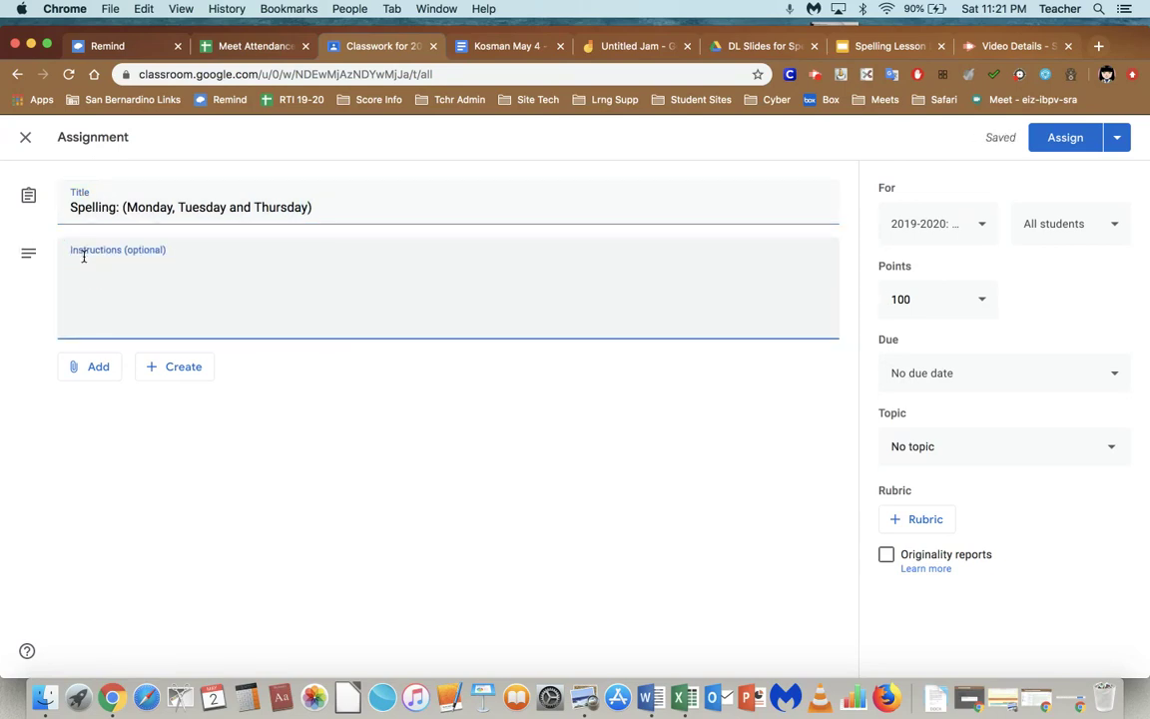
{"action": "type", "text": "Monday: Wat"}
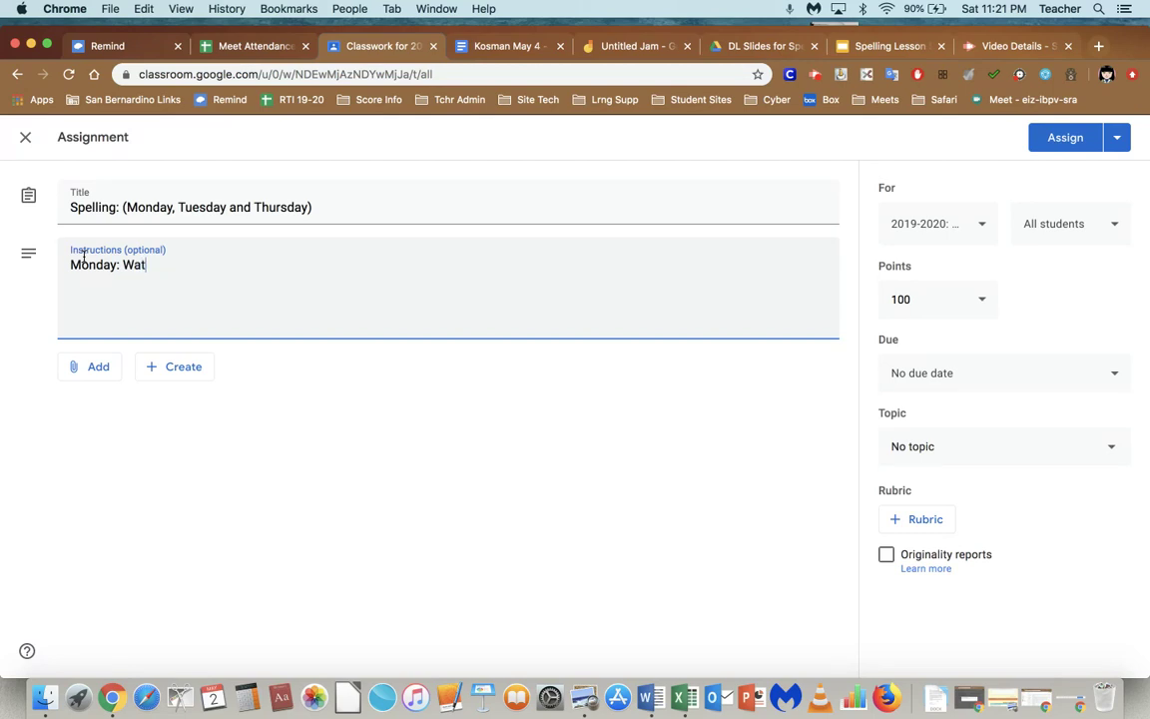
{"action": "type", "text": "ch the Spelling"}
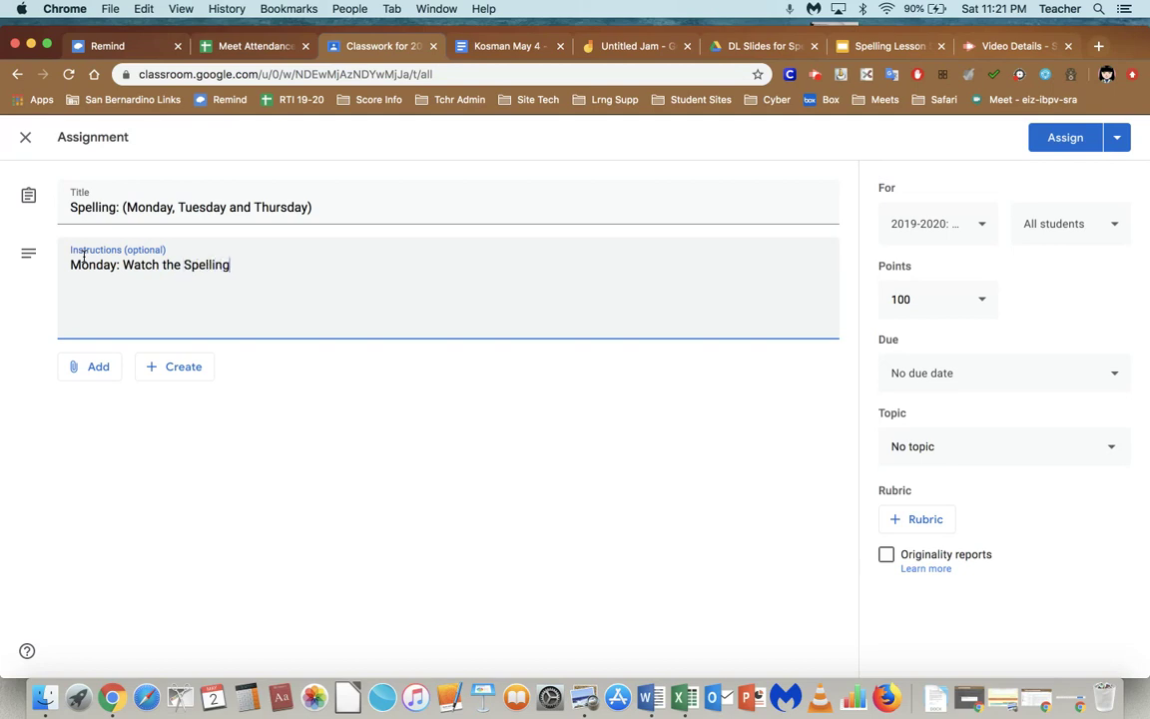
{"action": "type", "text": " Presentation, and "}
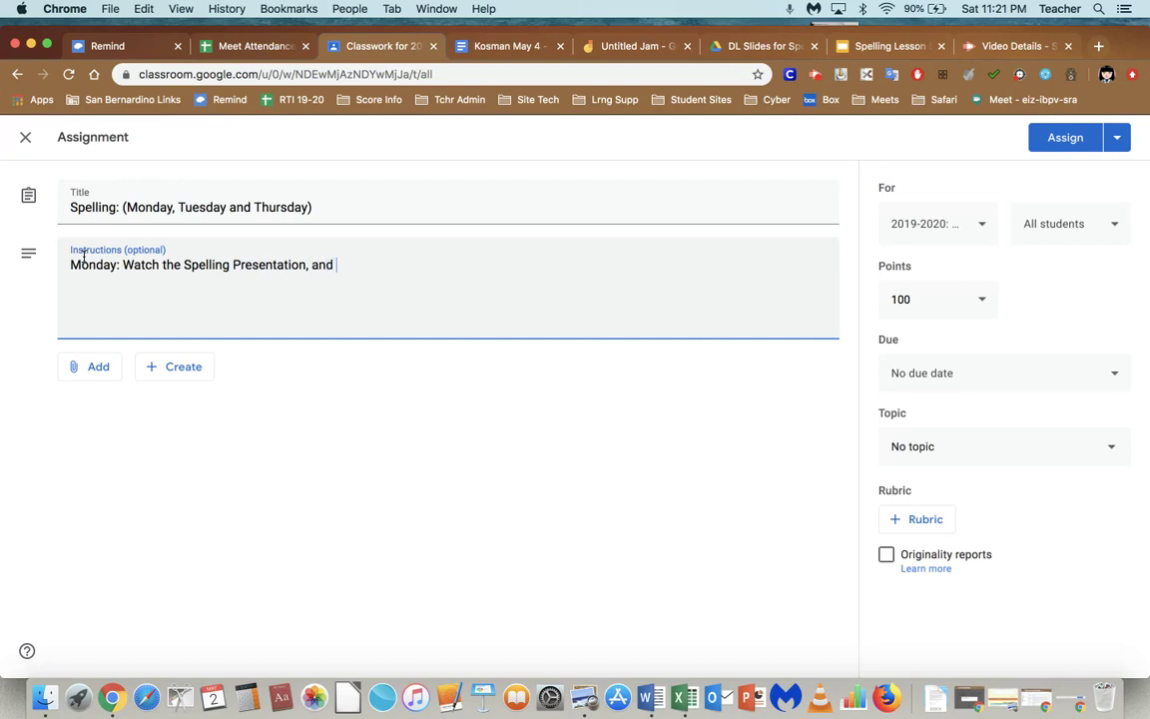
{"action": "type", "text": "complete practice pag"}
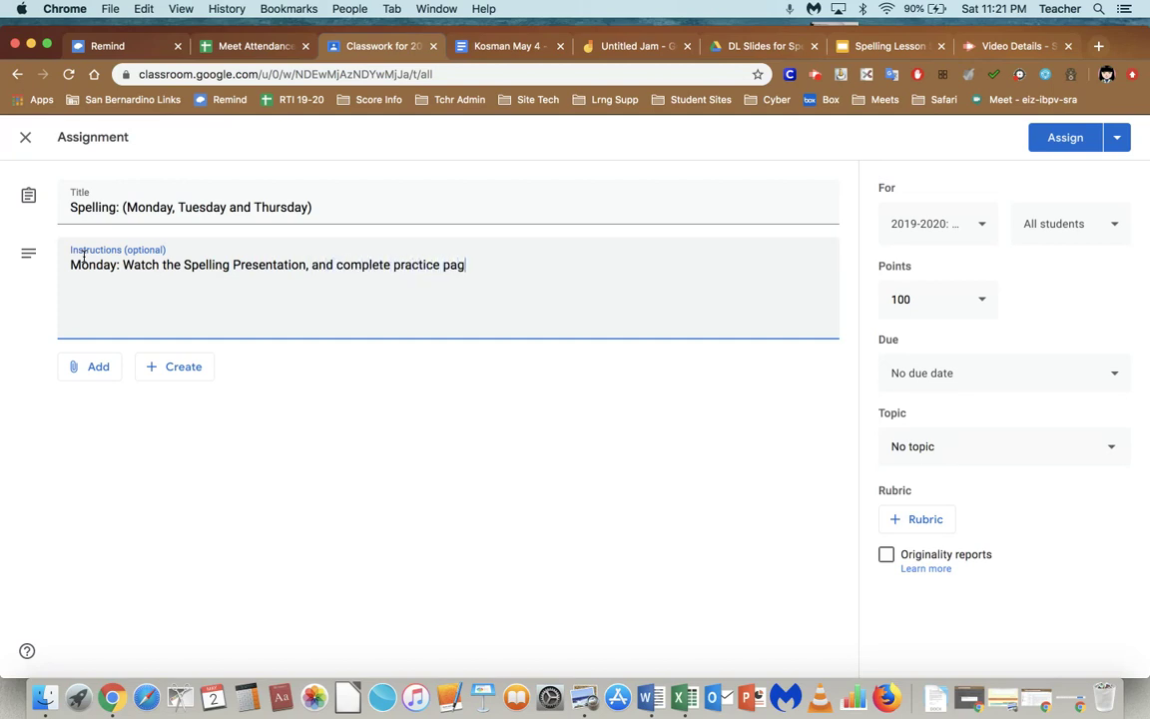
{"action": "type", "text": "e 134"}
Add the instruction line "Tuesday: Complete practice page 135, and begin your Spelling City activities"
{"action": "key", "text": "Return"}
{"action": "type", "text": "Tuesday"}
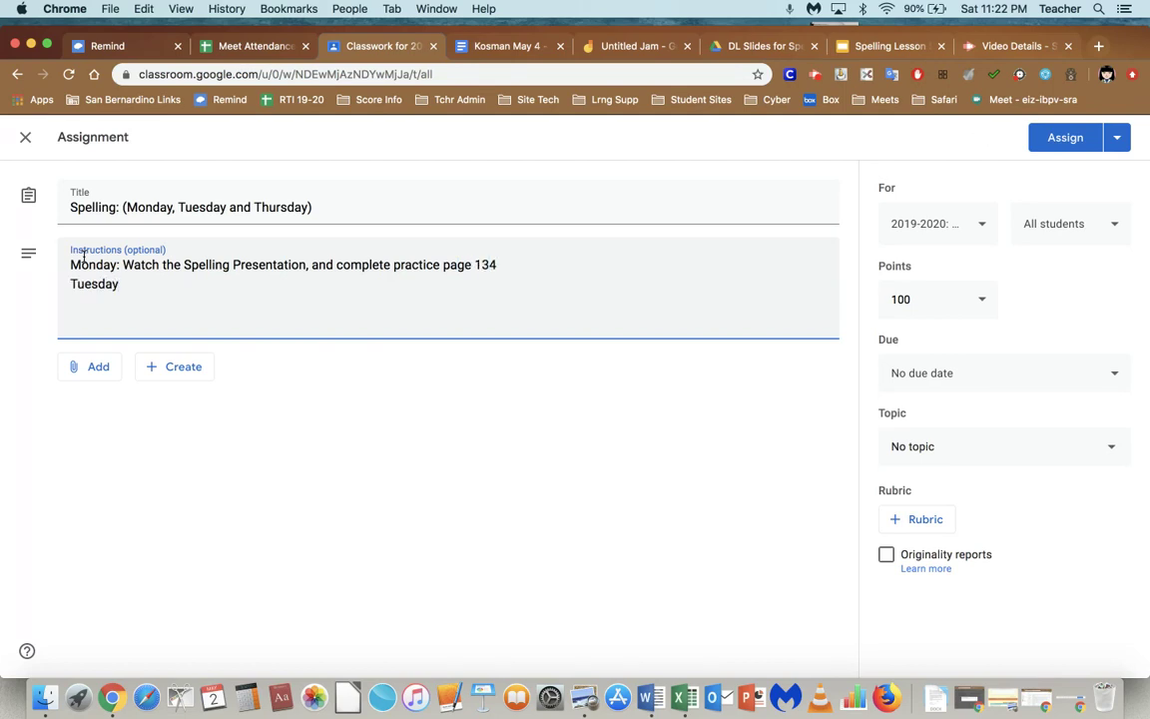
{"action": "type", "text": ": Complete practice"}
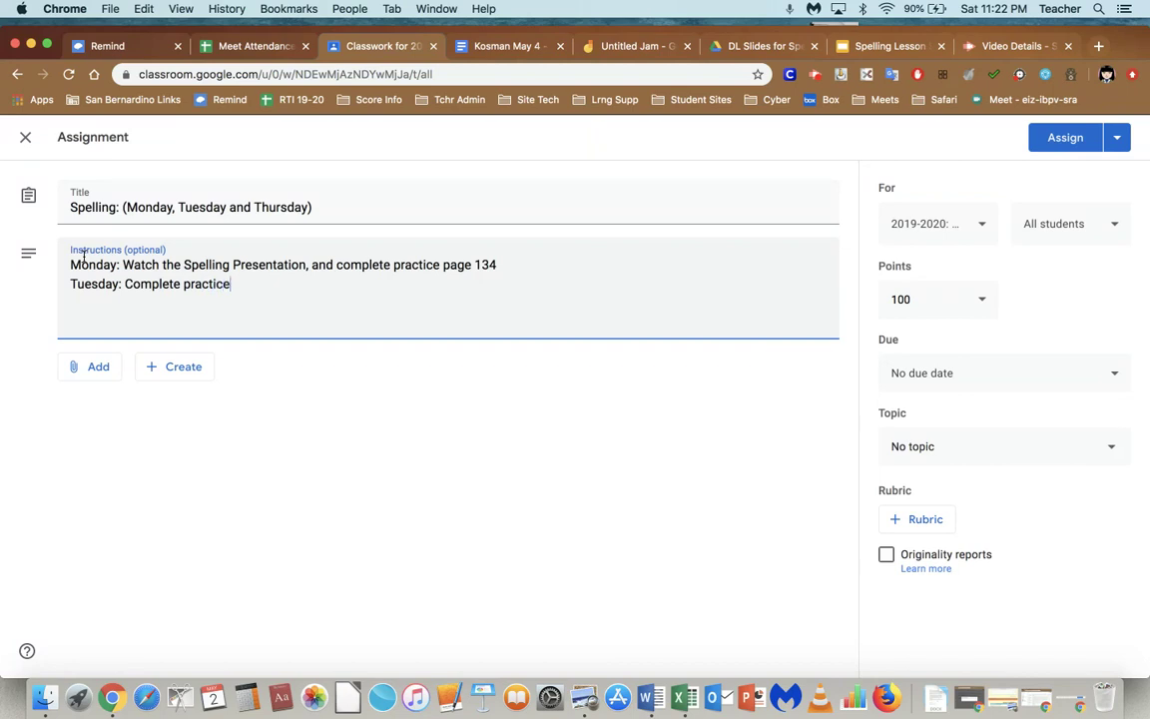
{"action": "type", "text": " page 135, and begin"}
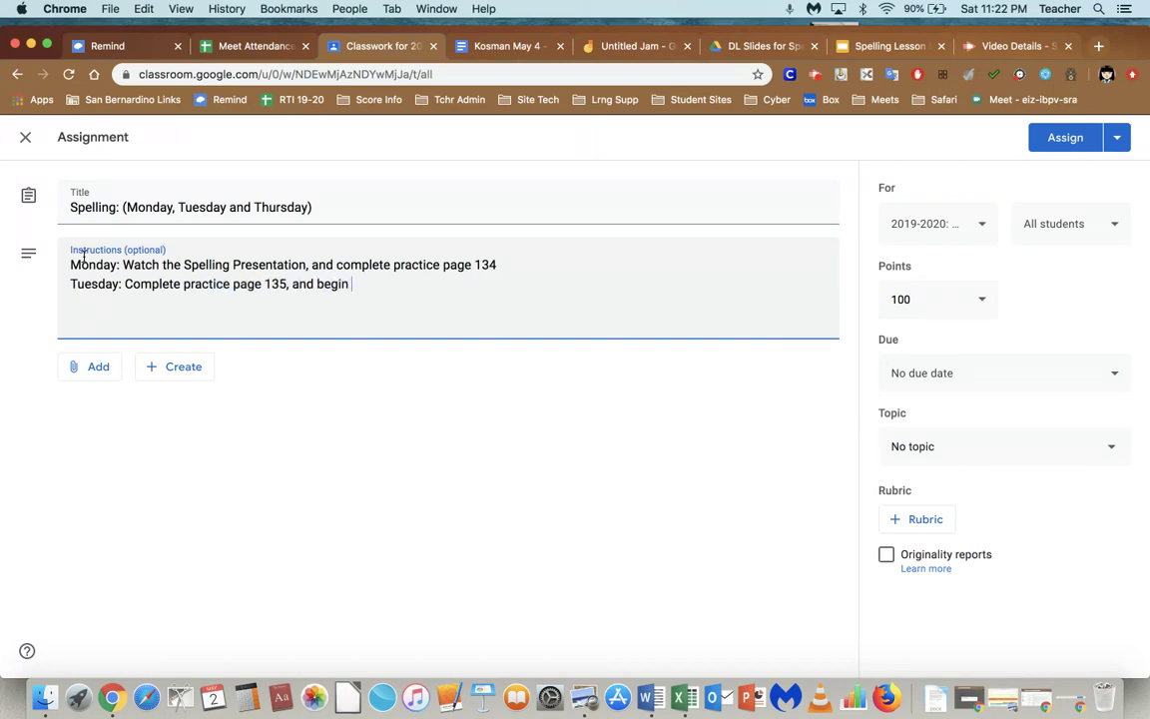
{"action": "type", "text": " you"}
{"action": "type", "text": "r Spl"}
{"action": "type", "text": "eling Cl"}
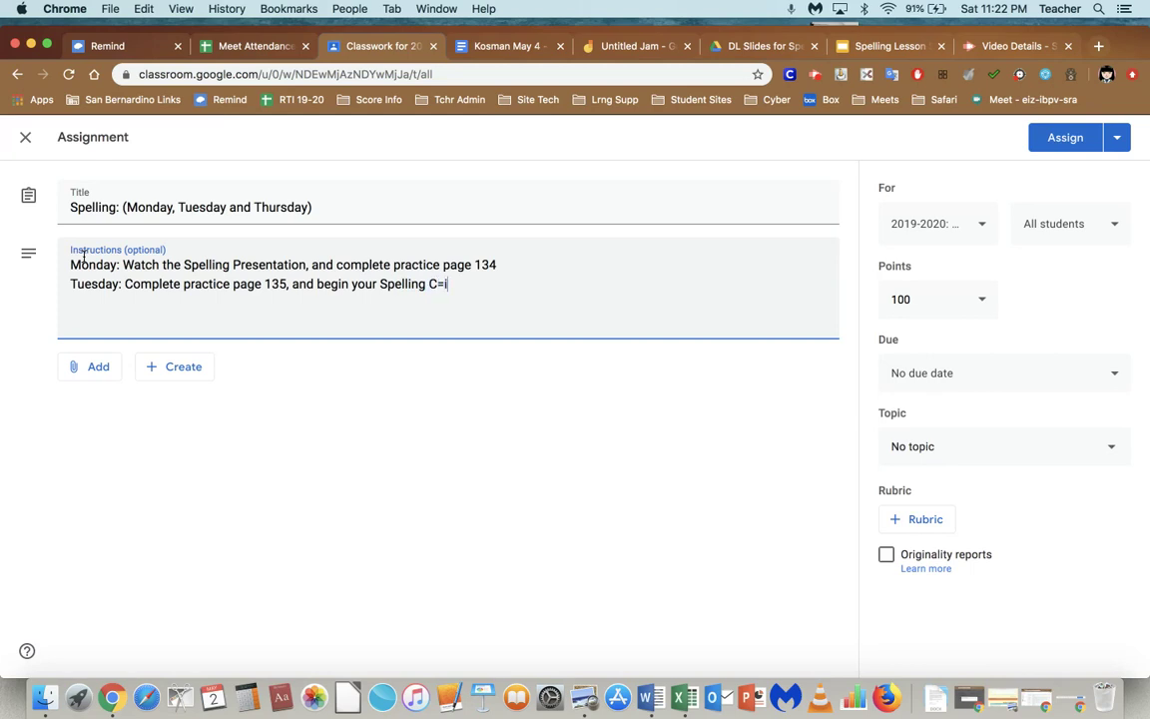
{"action": "type", "text": "ity a"}
{"action": "type", "text": "ctivities"}
Add the line "Wednesday: Use Wonders access to do: U5W3 Prefix Phonics Practice", copying the activity name from the lesson plan's Wednesday spelling cell
{"action": "type", "text": "W"}
{"action": "type", "text": "ednesday:"}
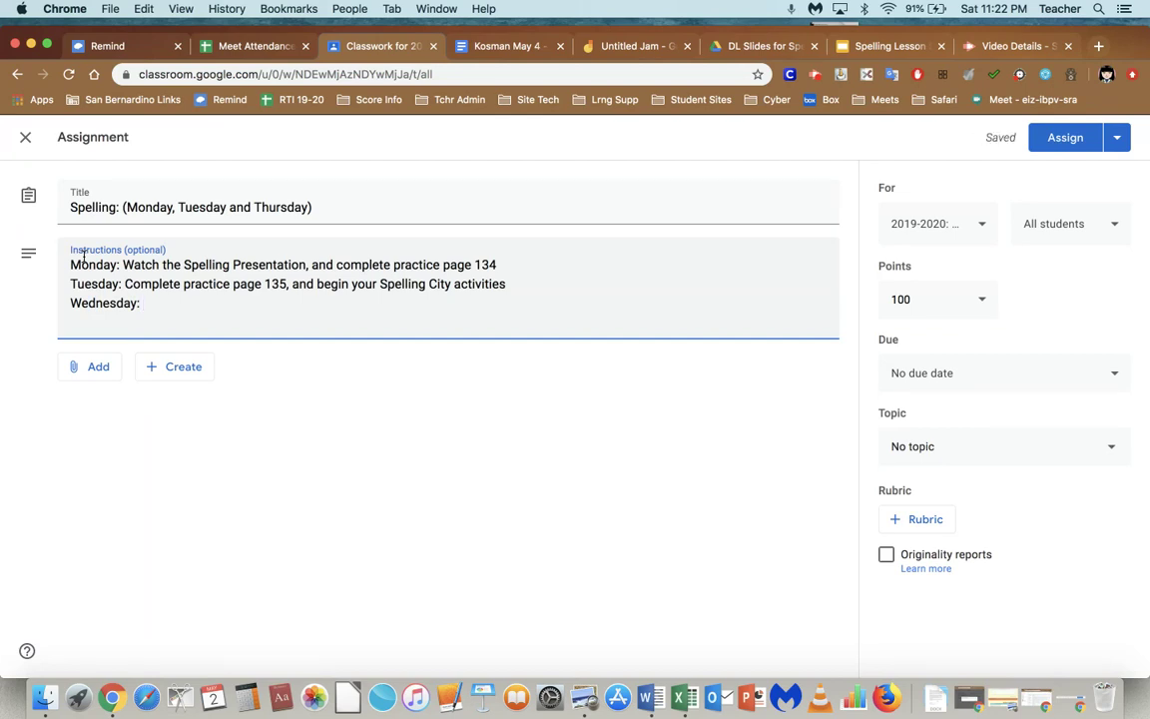
{"action": "type", "text": "Use Wonder"}
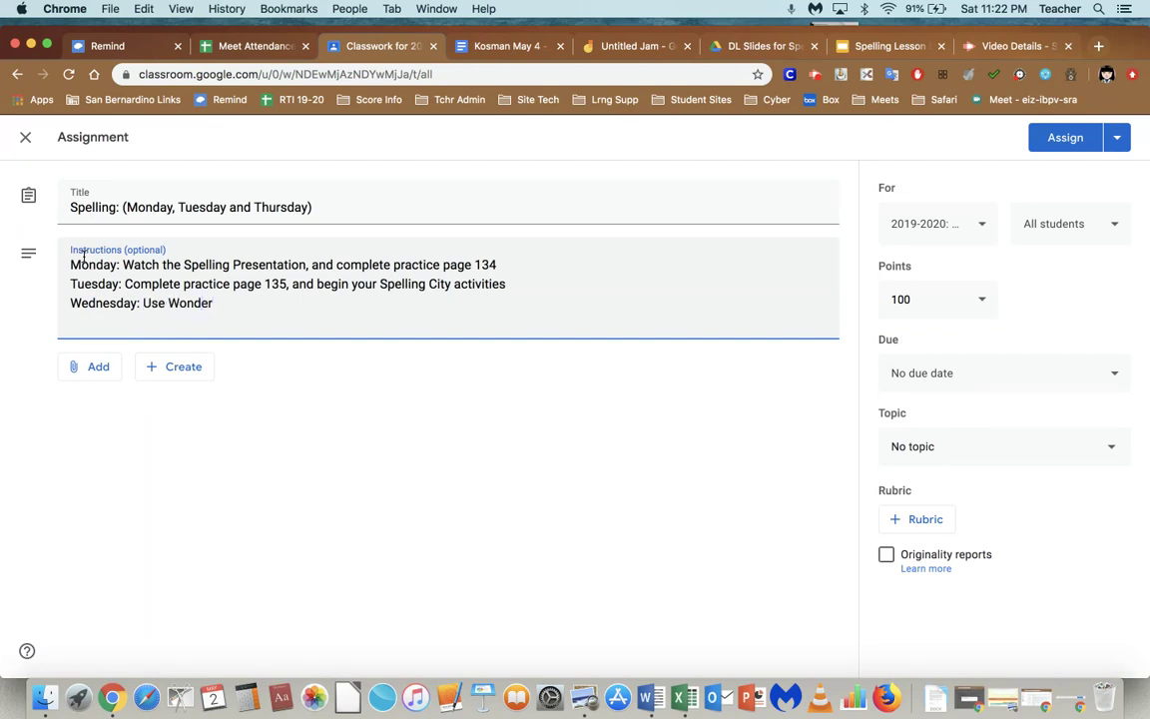
{"action": "type", "text": "s access to do:"}
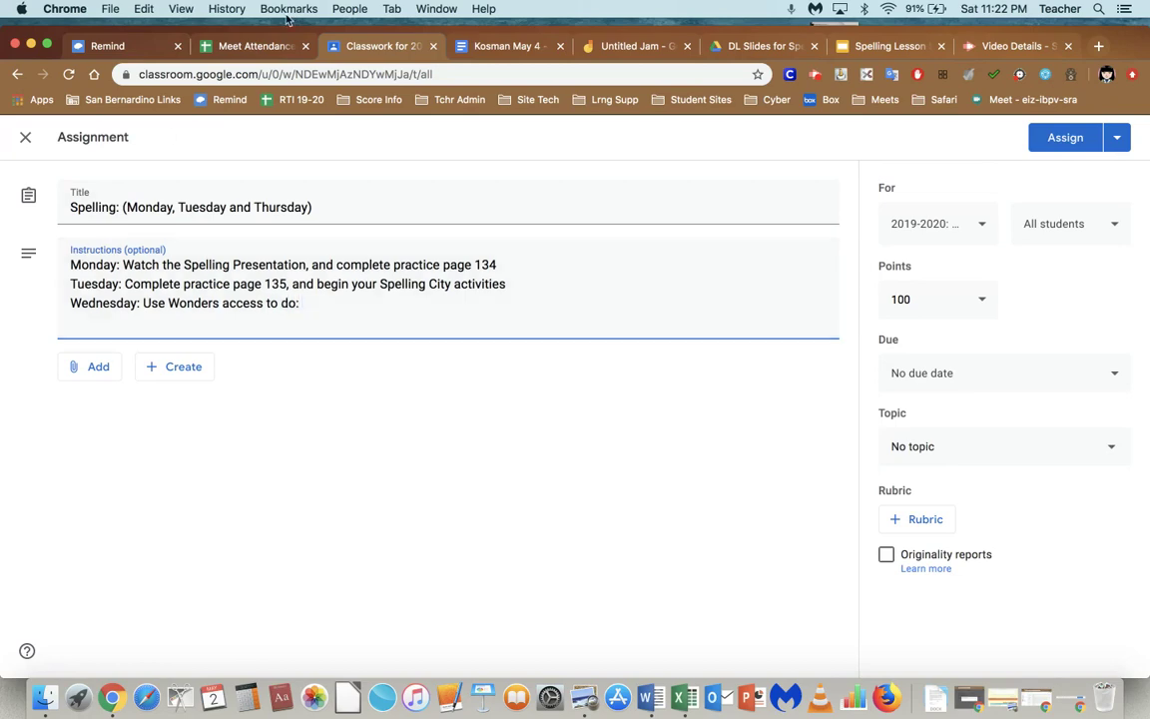
{"action": "left_click", "coordinate": [461, 45]}
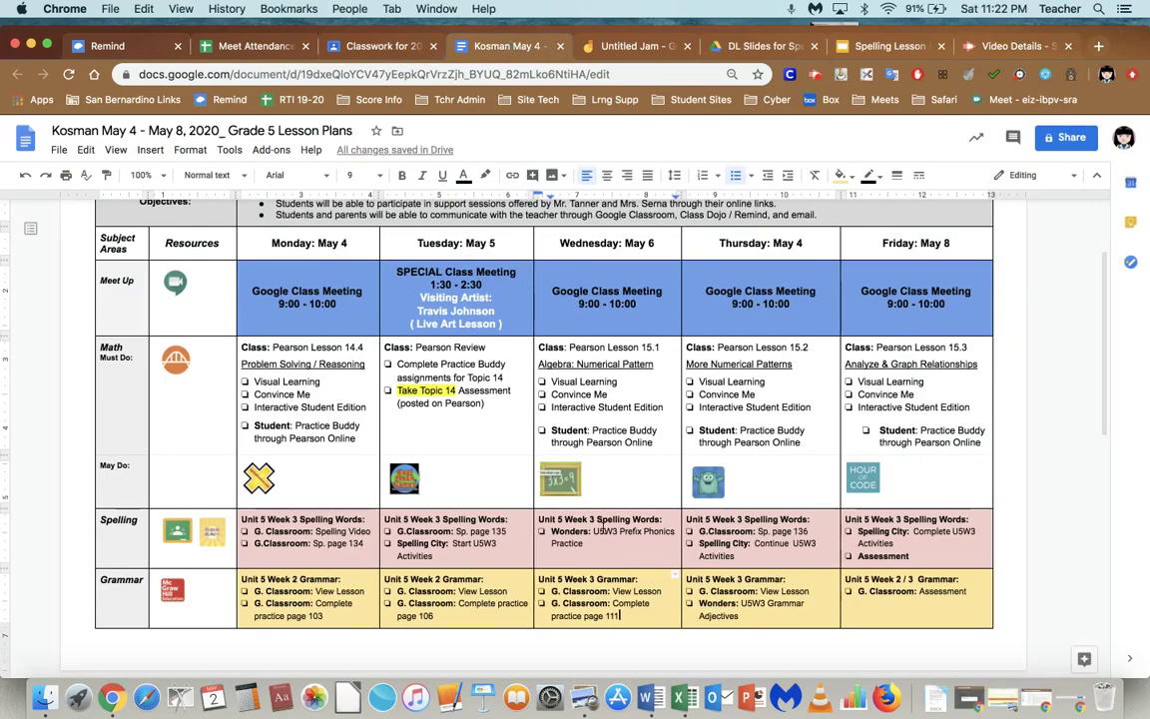
{"action": "left_click_drag", "start_coordinate": [588, 547], "coordinate": [593, 531]}
{"action": "key", "text": "super+c"}
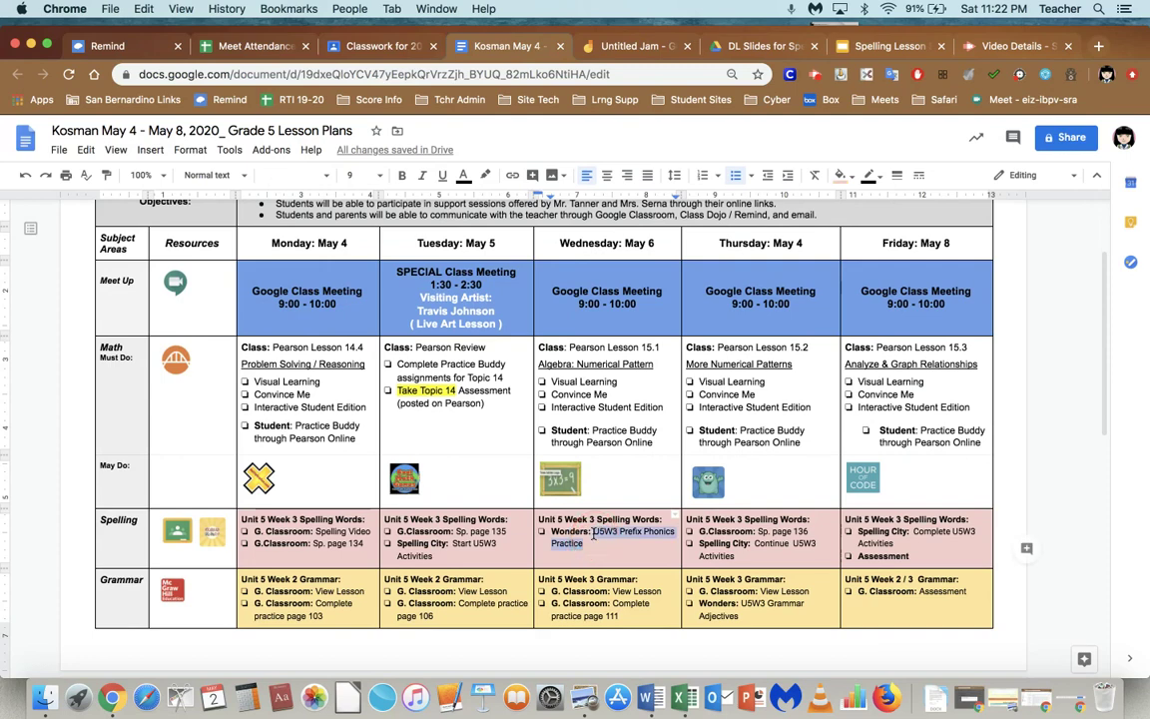
{"action": "left_click", "coordinate": [346, 47]}
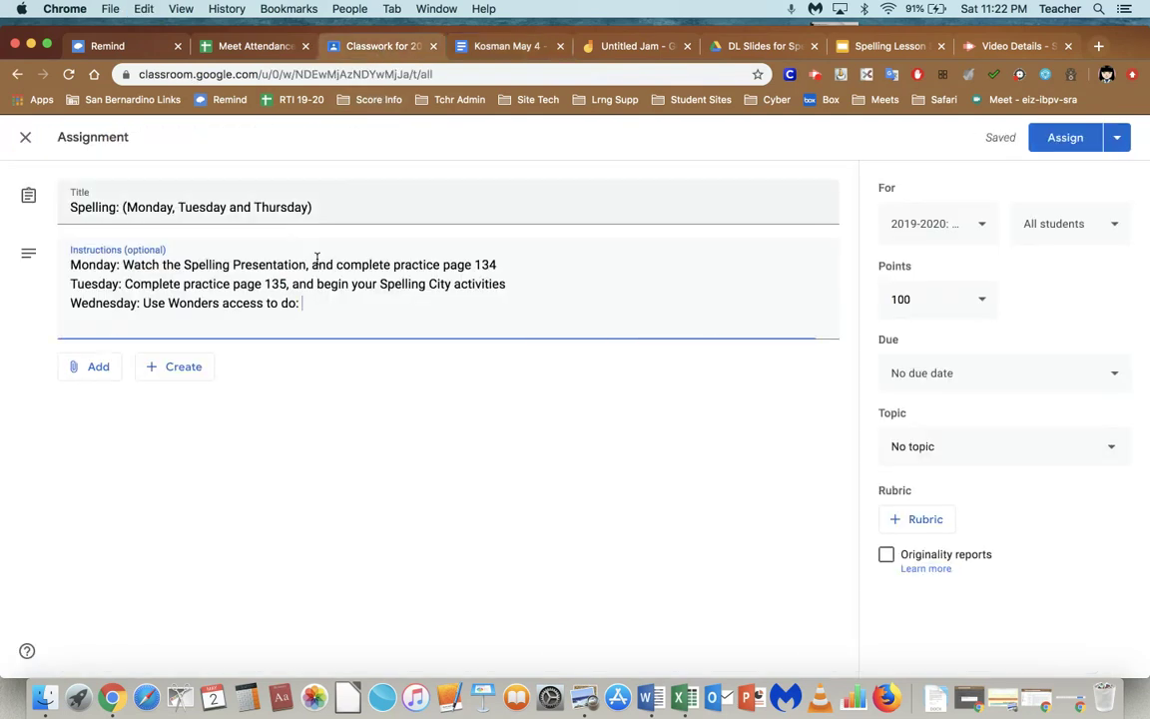
{"action": "key", "text": "super+v"}
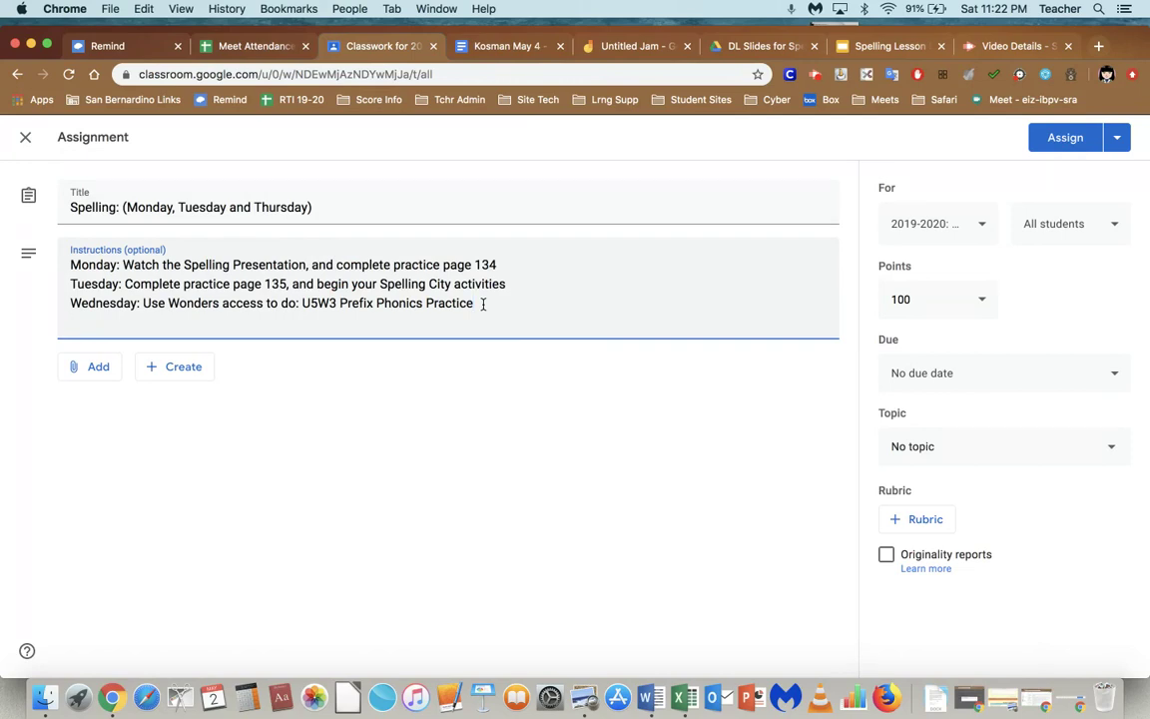
Add the instruction line "Thursday: Complete practice page 136, and continue your Spelling City activities"
{"action": "key", "text": "Return"}
{"action": "type", "text": "Thursday:"}
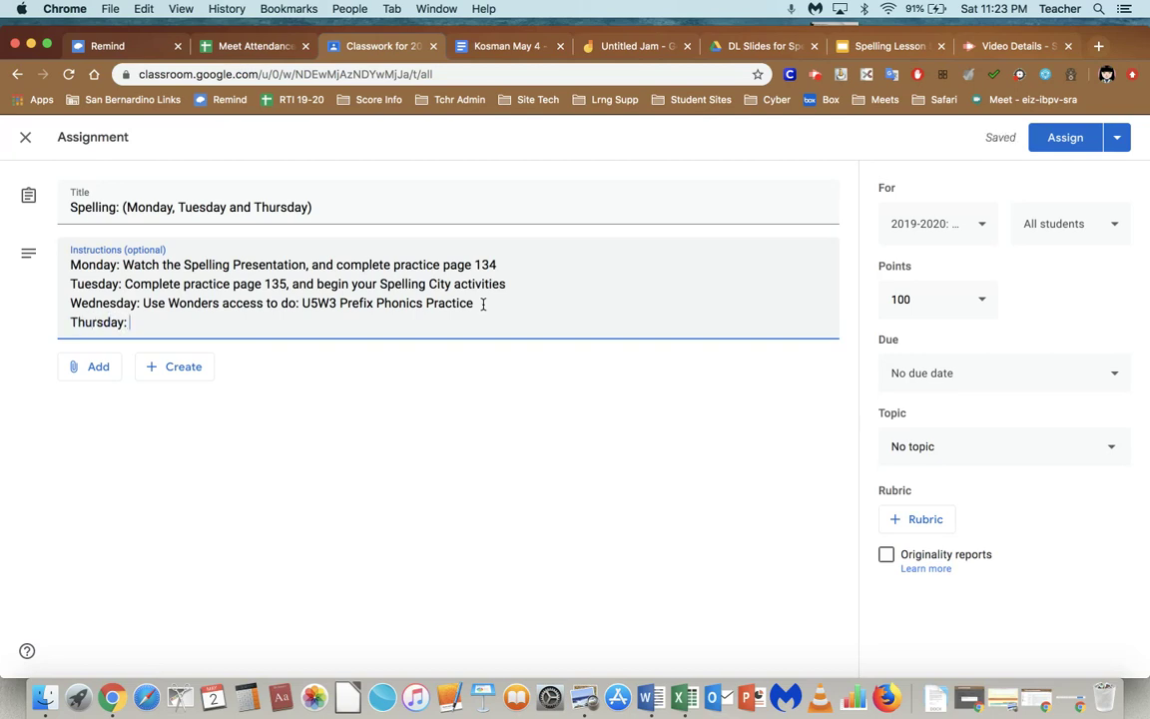
{"action": "type", "text": " Complete prac"}
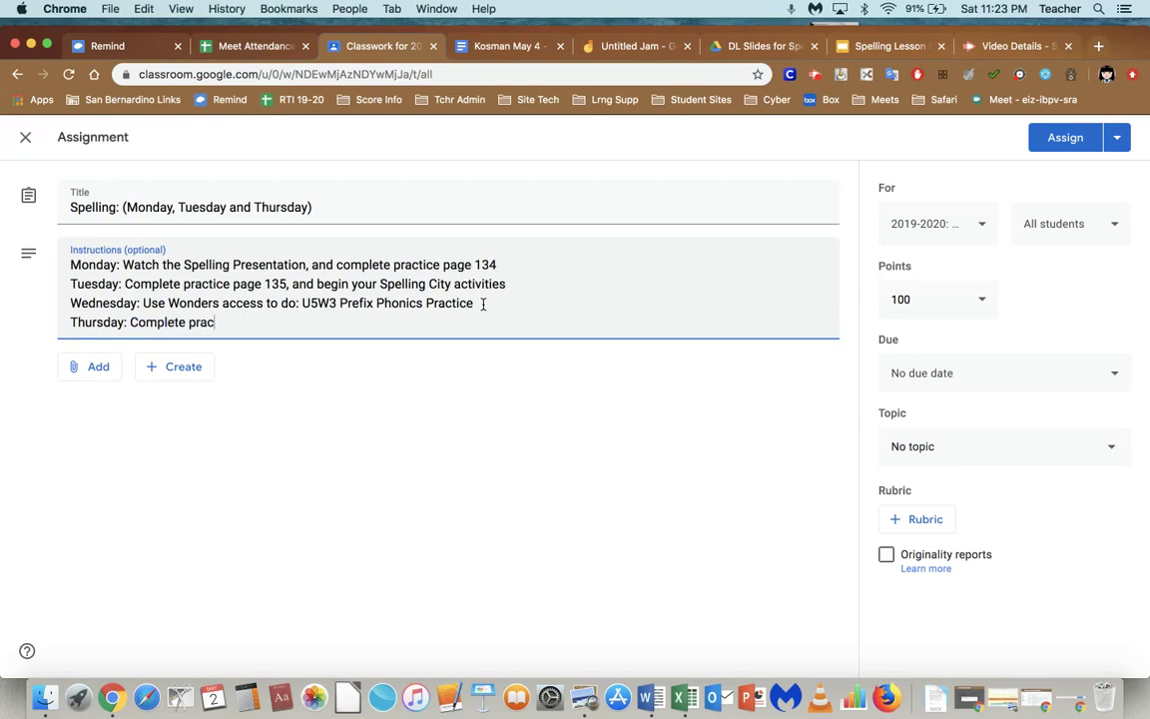
{"action": "type", "text": "tice page 13"}
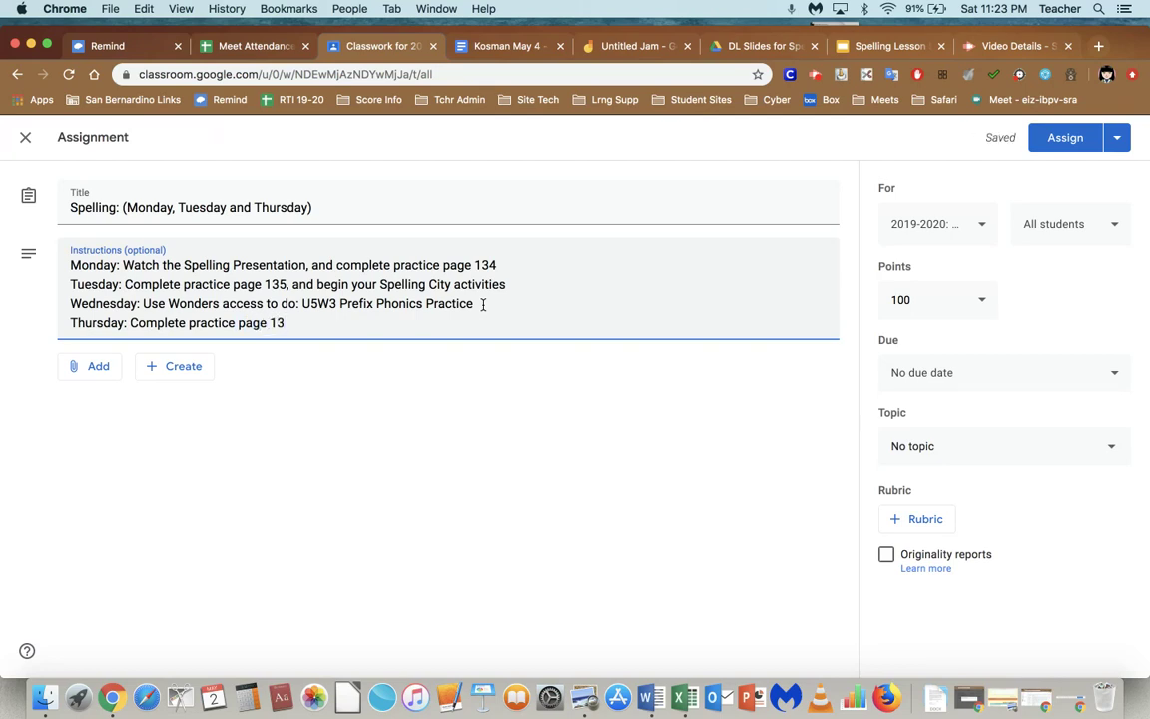
{"action": "type", "text": "6, and contin"}
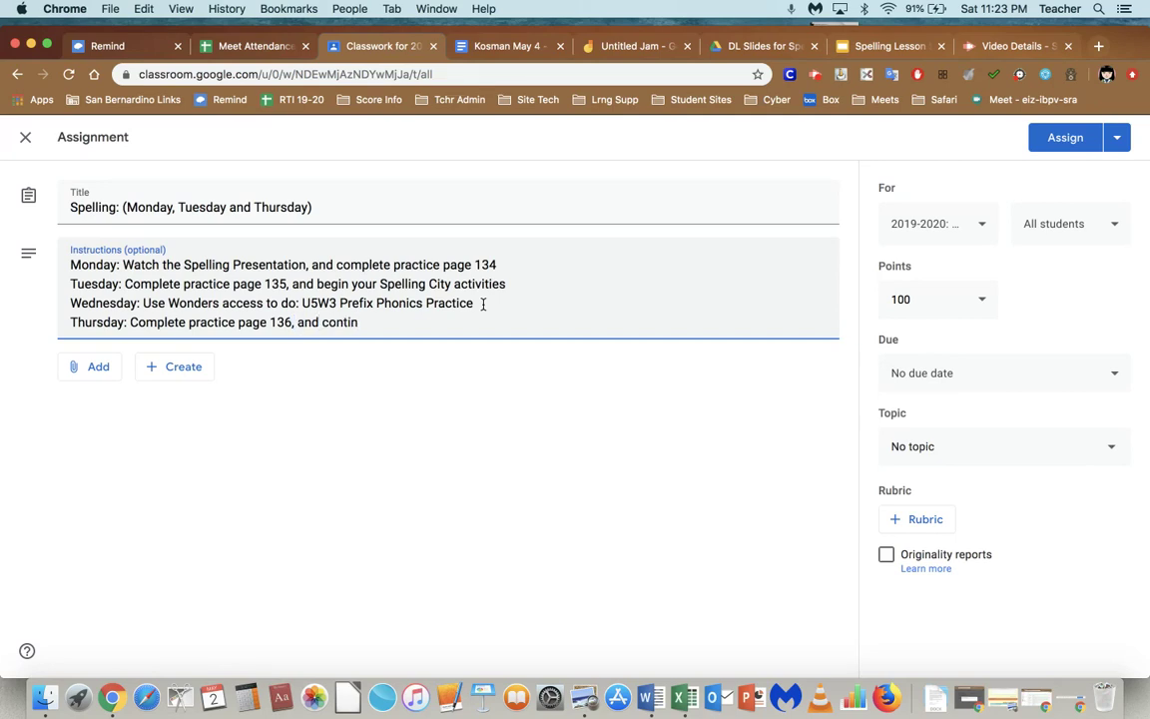
{"action": "type", "text": "ue your Spelling City "}
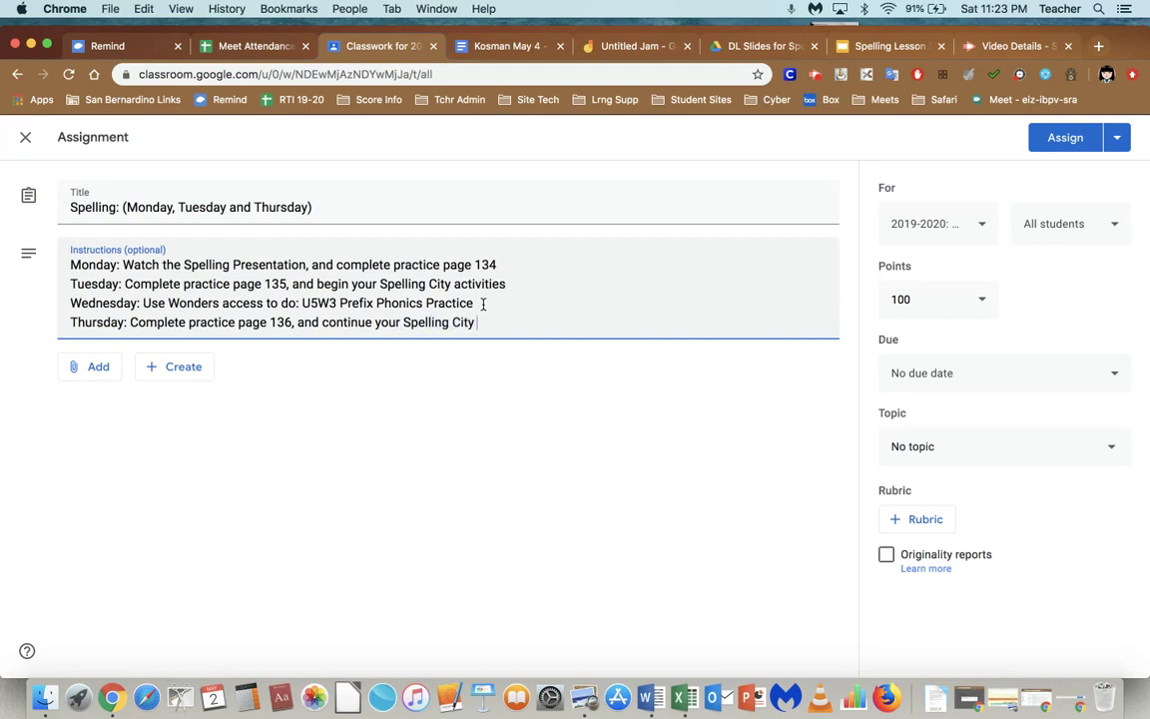
{"action": "type", "text": "activities"}
Add the instruction line "Friday: Complete your Spelling City for U5W3 and take the assessment"
{"action": "key", "text": "Return"}
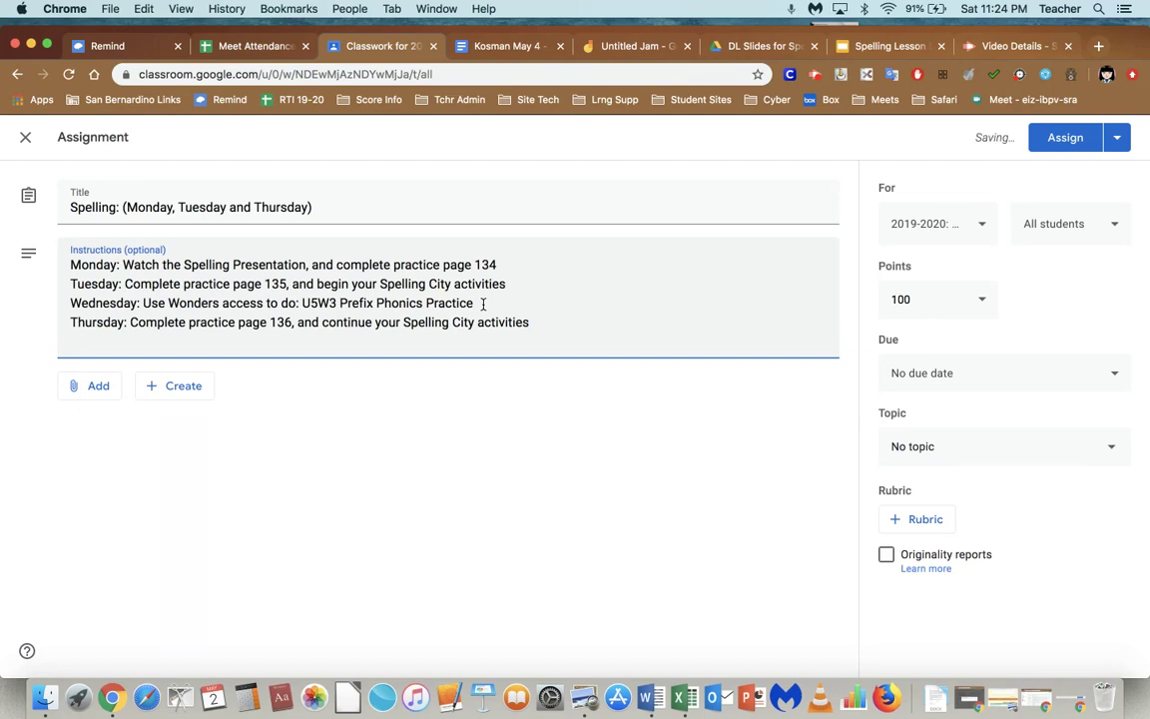
{"action": "type", "text": "Friday: Complete"}
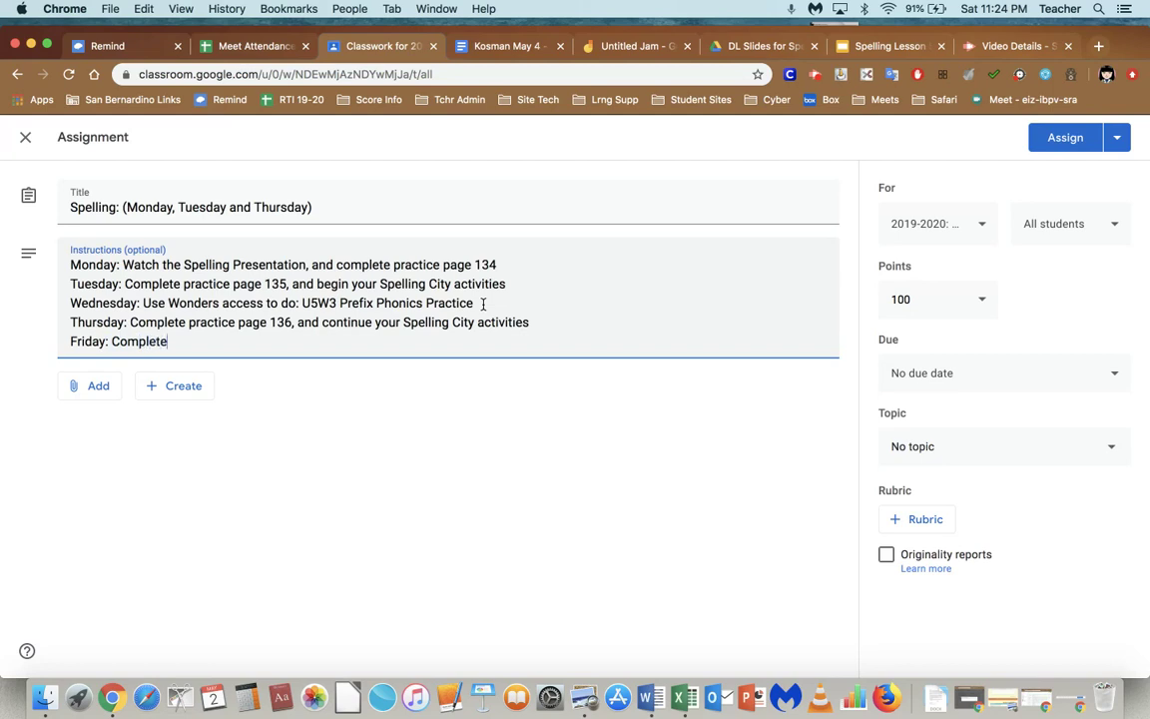
{"action": "type", "text": " your Sap"}
{"action": "key", "text": "BackSpace"}
{"action": "key", "text": "BackSpace"}
{"action": "type", "text": "pelling CIty"}
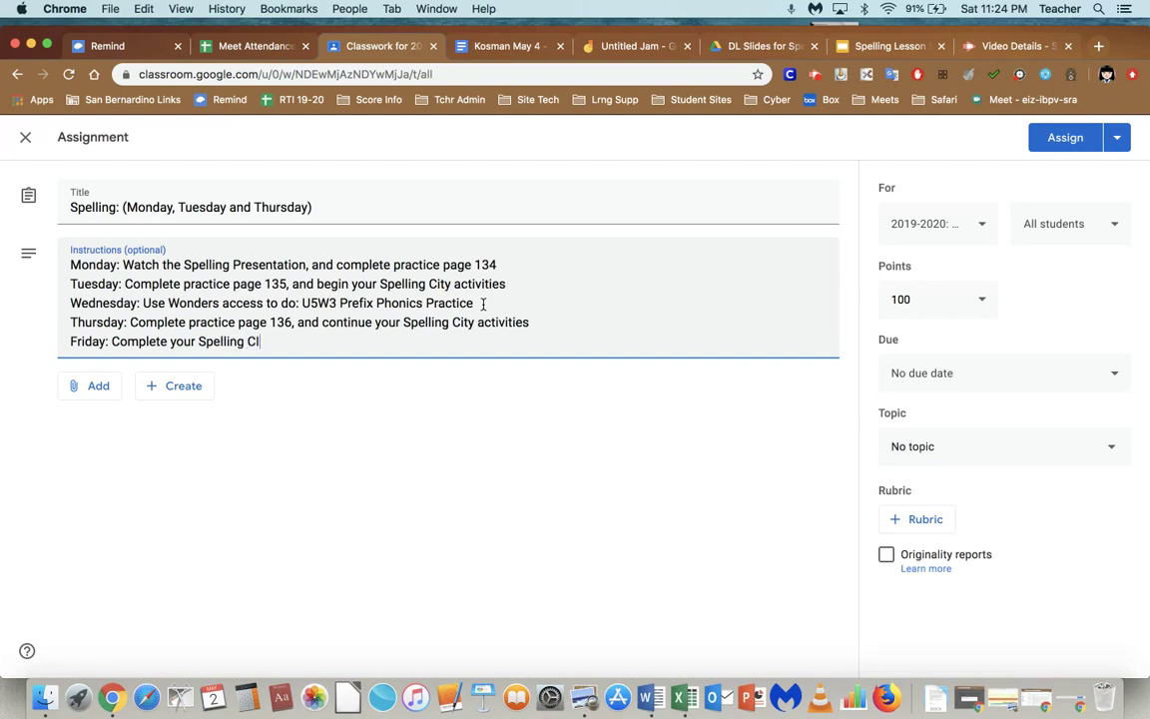
{"action": "key", "text": "BackSpace"}
{"action": "key", "text": "BackSpace"}
{"action": "key", "text": "BackSpace"}
{"action": "type", "text": "ity for U5W3 and"}
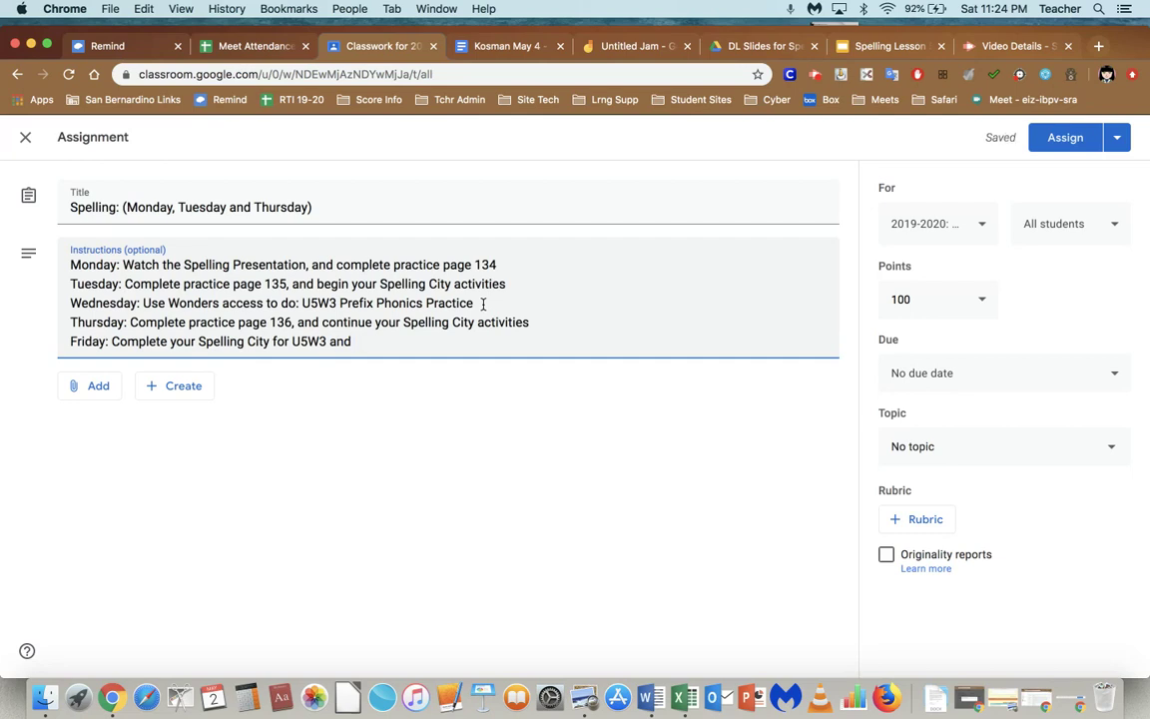
{"action": "type", "text": " take the assessment"}
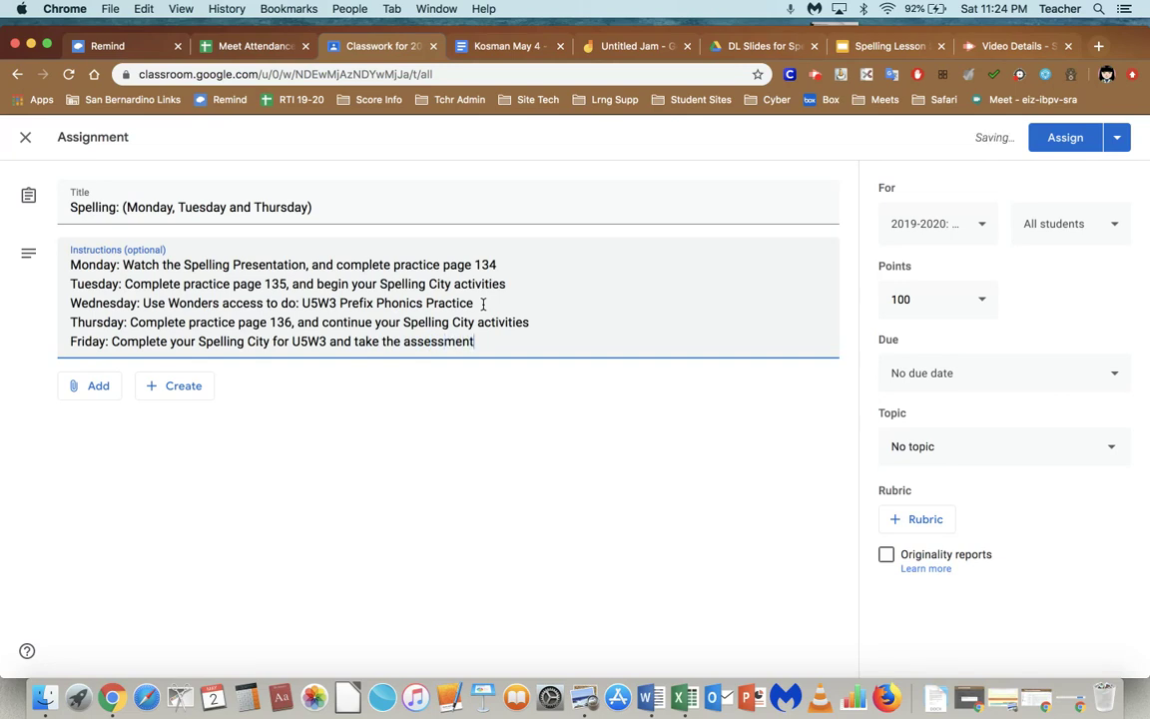
Attach the U5W3 Spelling Presentation video to the assignment as a link, using the shareable link copied from its Screencastify page
{"action": "left_click", "coordinate": [103, 391]}
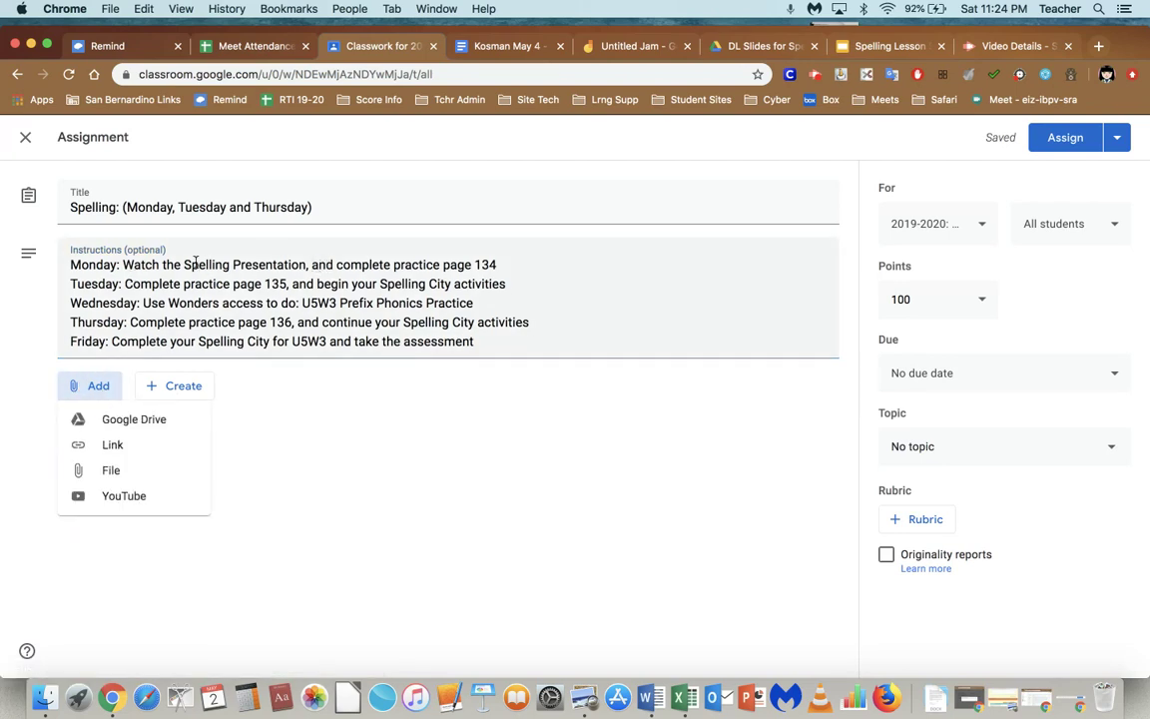
{"action": "left_click", "coordinate": [112, 444]}
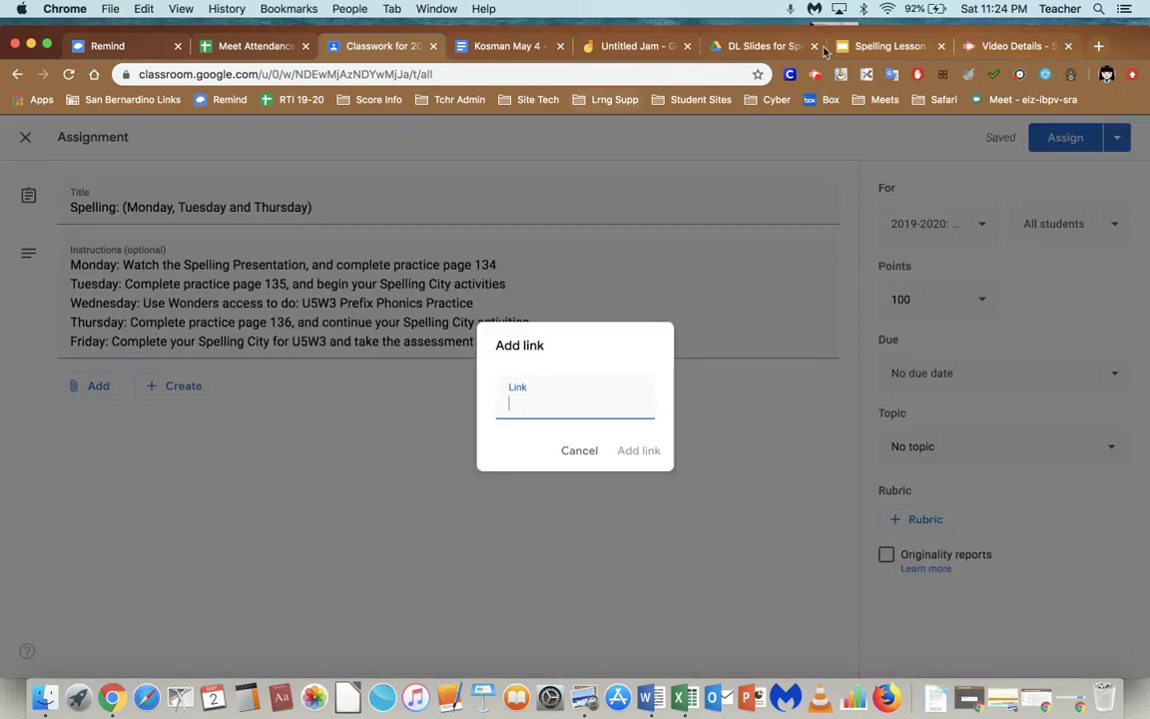
{"action": "left_click", "coordinate": [884, 46]}
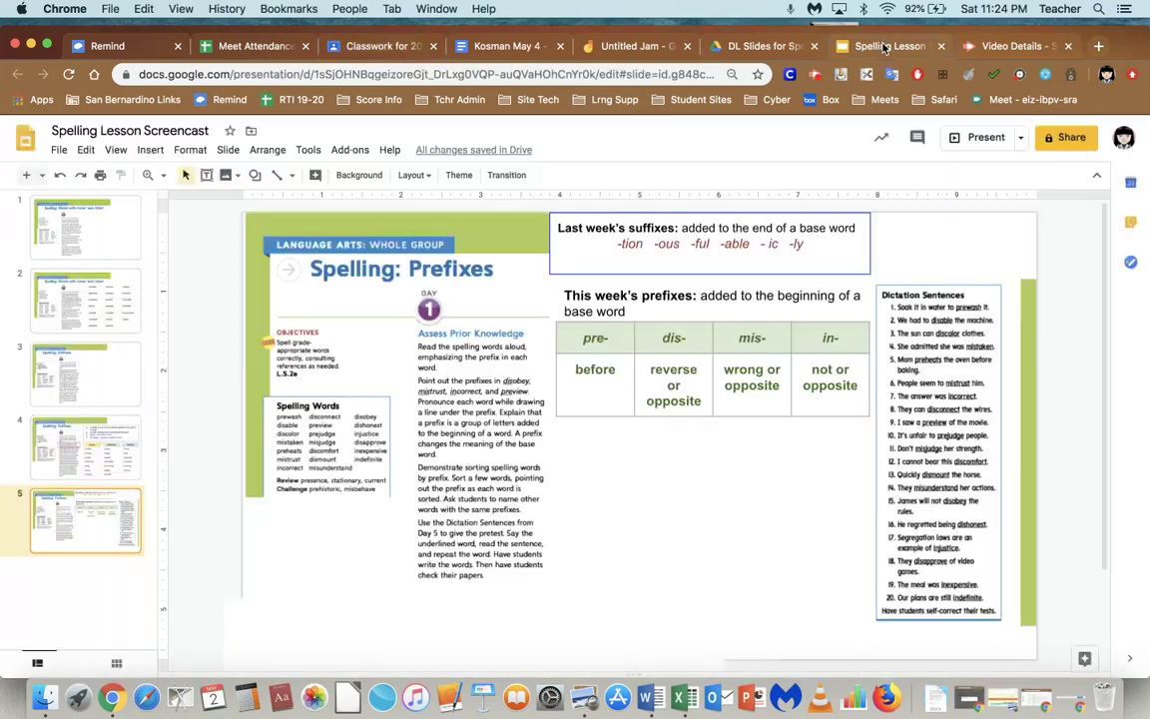
{"action": "left_click", "coordinate": [1009, 47]}
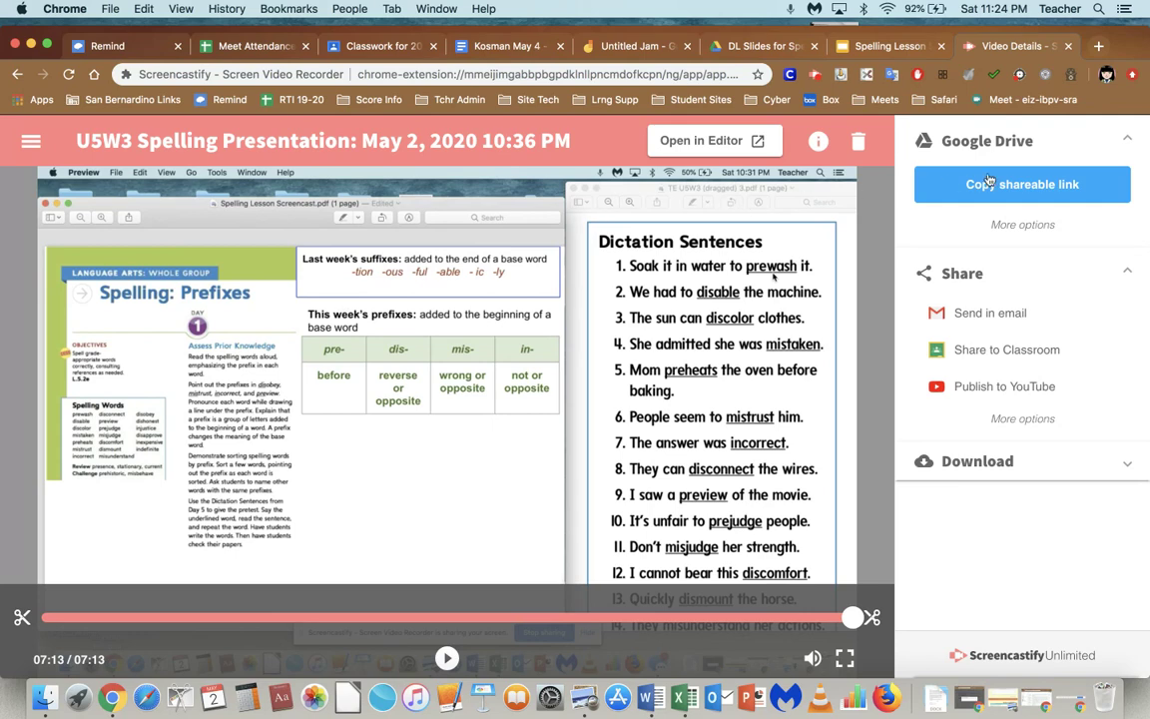
{"action": "left_click", "coordinate": [1025, 185]}
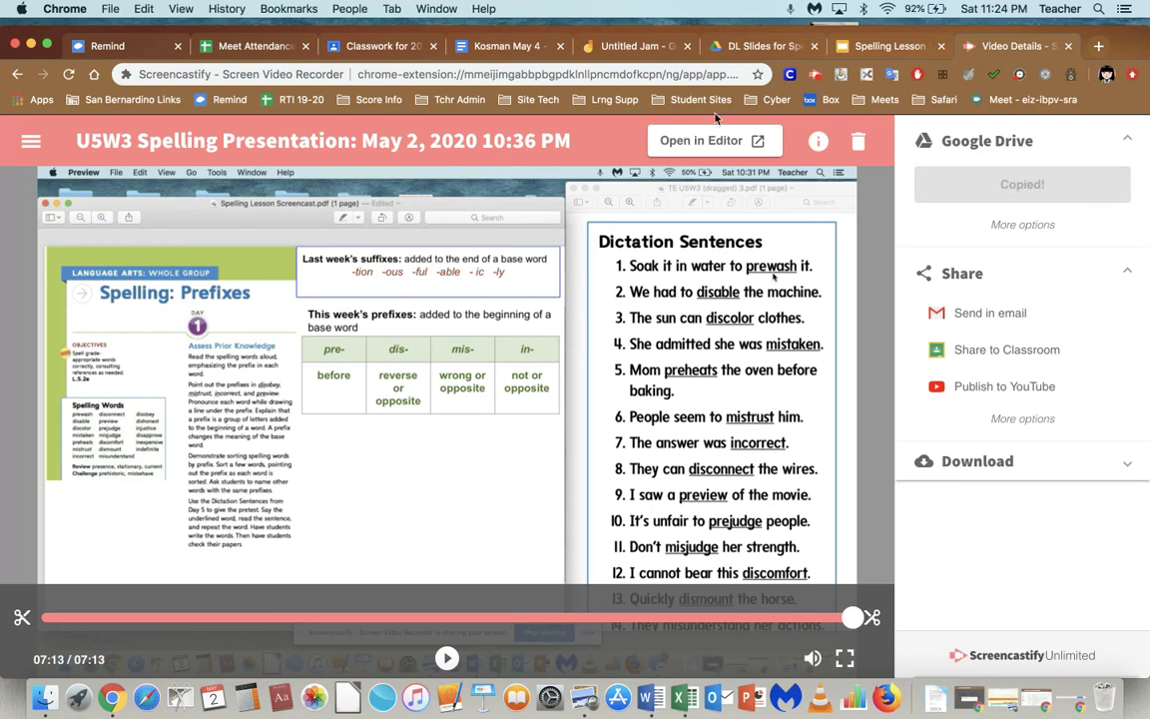
{"action": "left_click", "coordinate": [385, 46]}
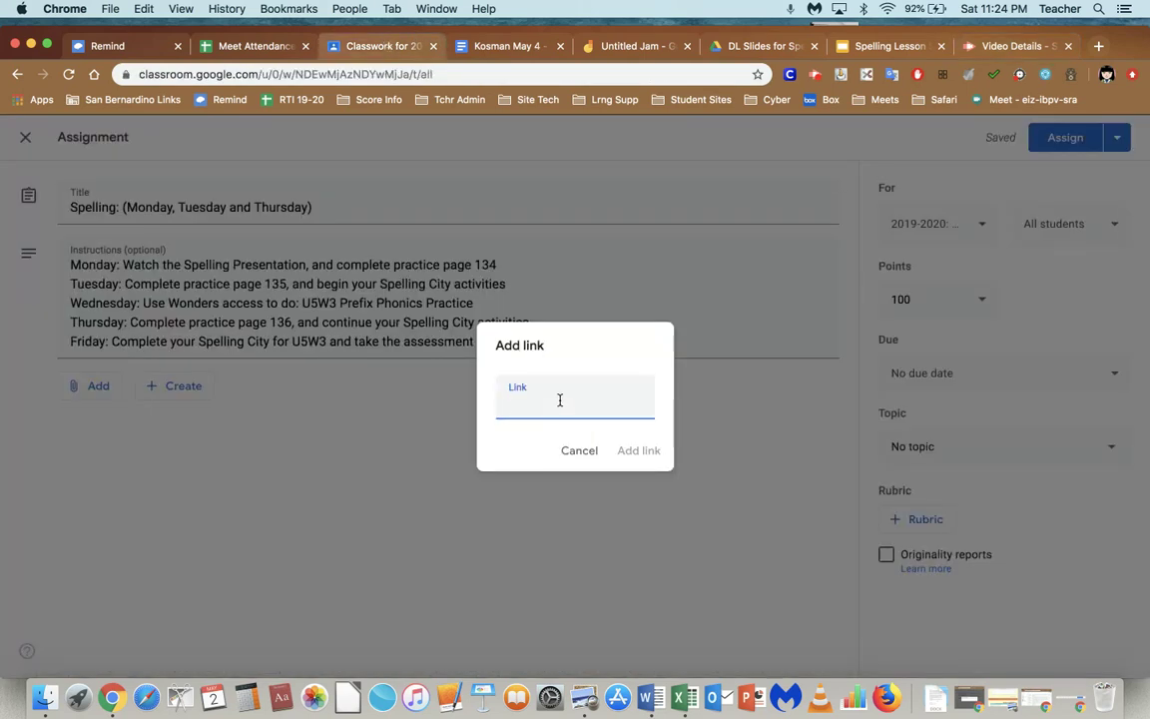
{"action": "key", "text": "super+v"}
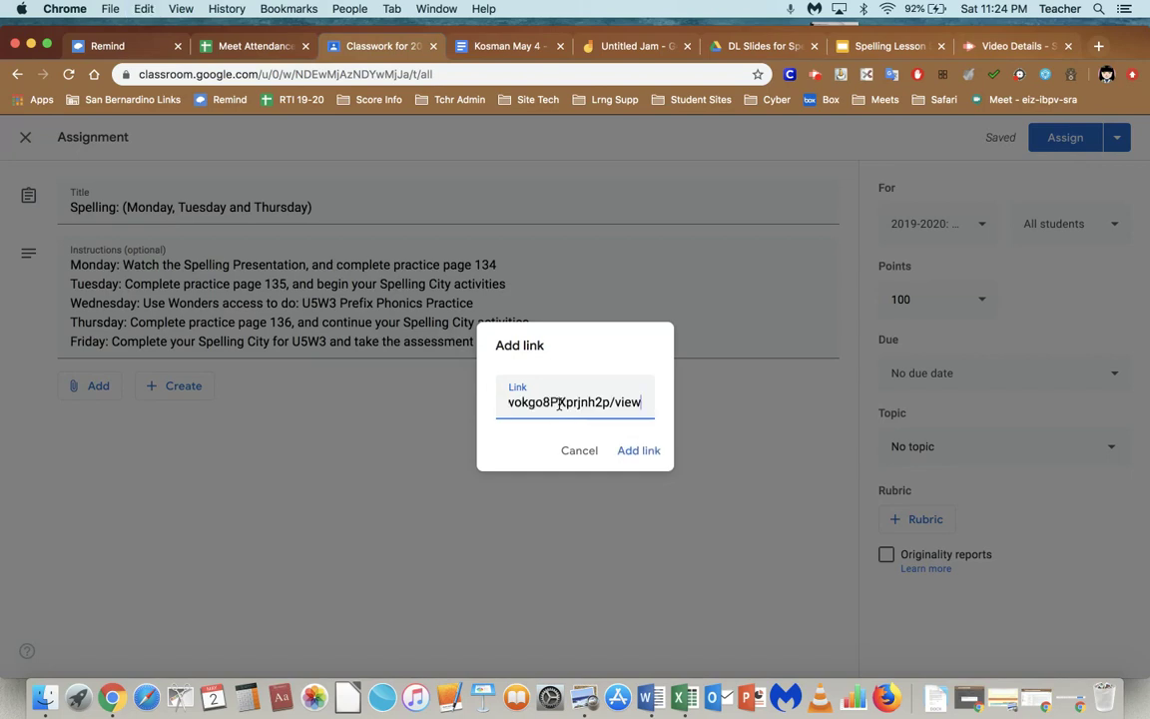
{"action": "left_click", "coordinate": [638, 450]}
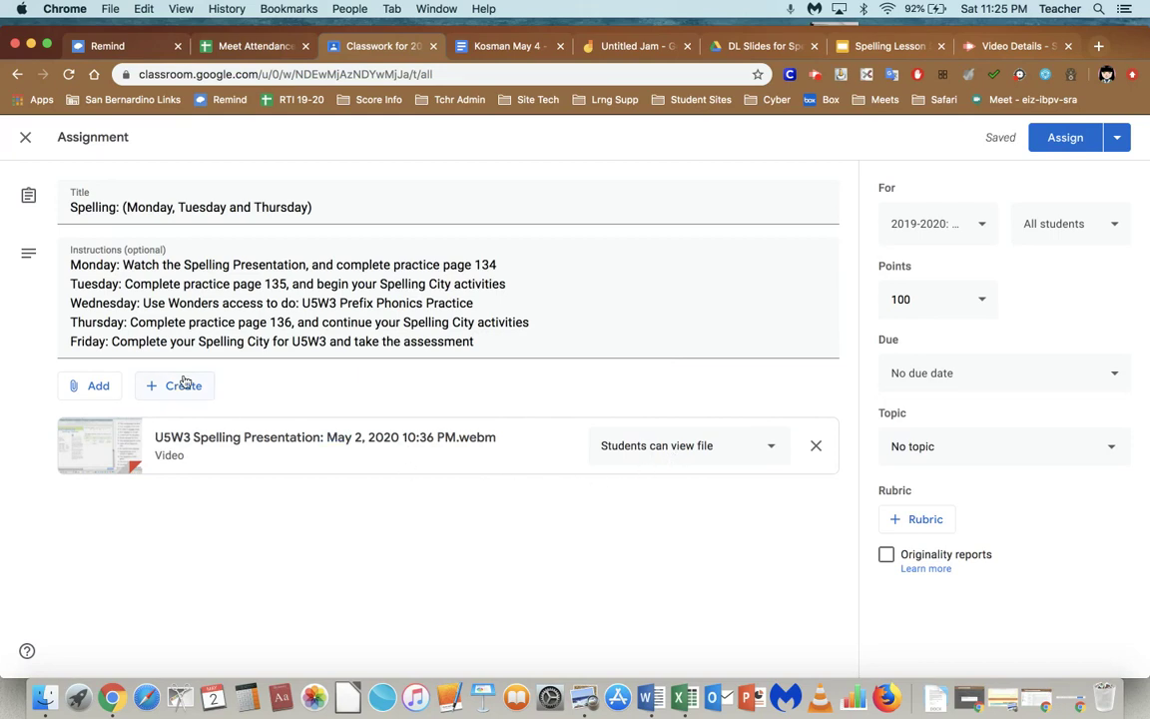
Attach Spelling pg 134 from the 2wk pkt & U4.wk4 shared drive, folder U5W3 Materials > Spelling/Grammar, and make a copy for each student
{"action": "left_click", "coordinate": [96, 386]}
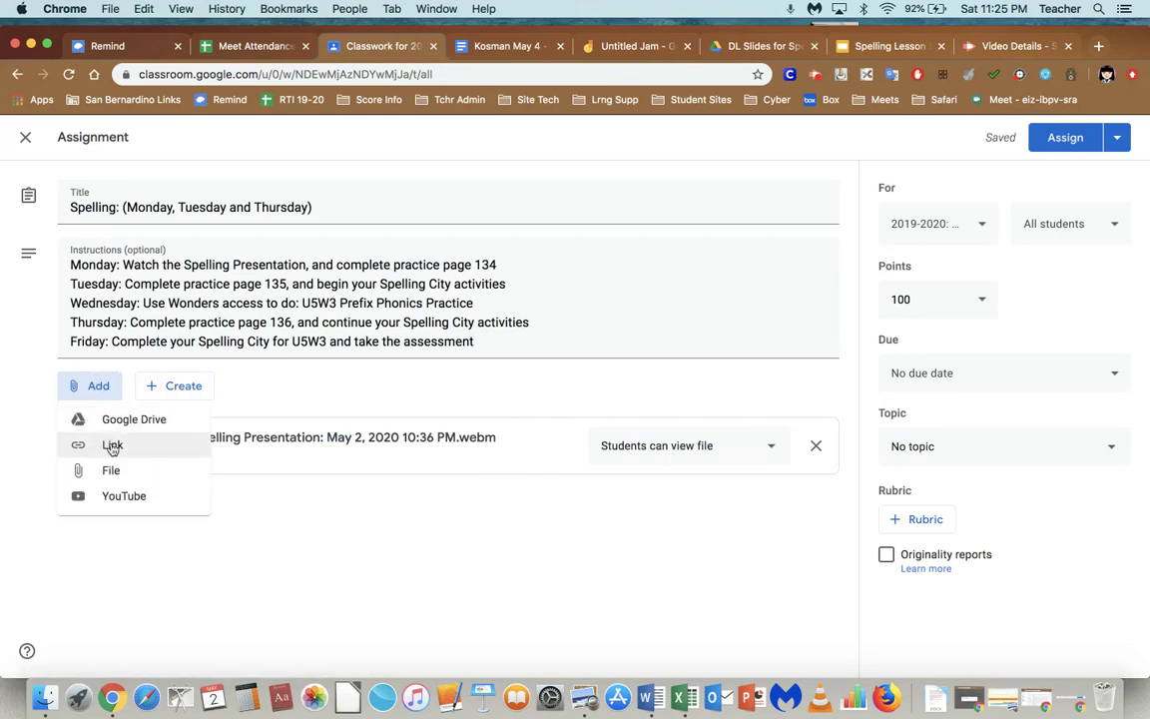
{"action": "left_click", "coordinate": [116, 423]}
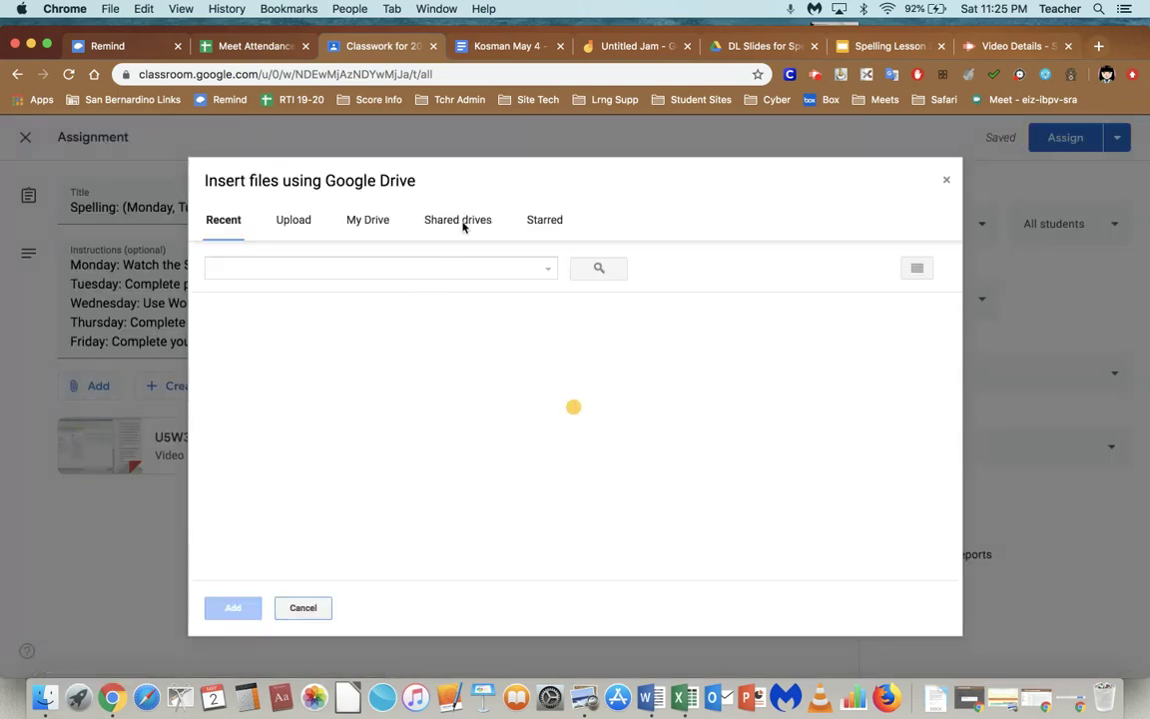
{"action": "left_click", "coordinate": [463, 222]}
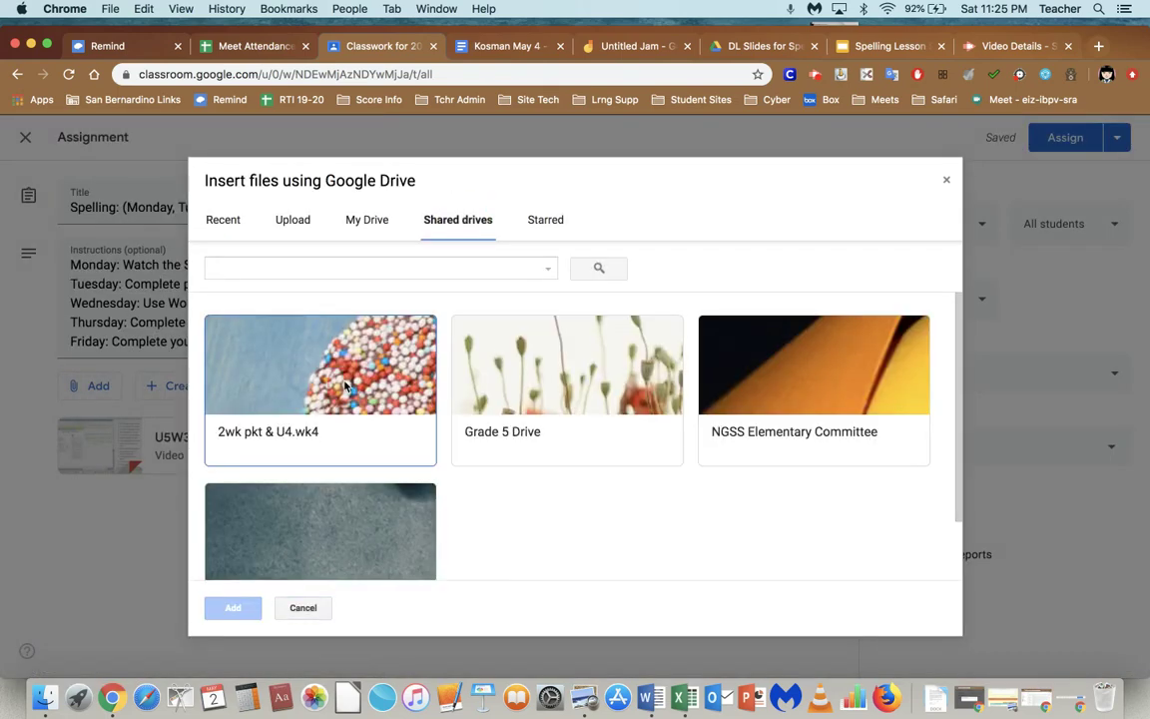
{"action": "double_click", "coordinate": [346, 387]}
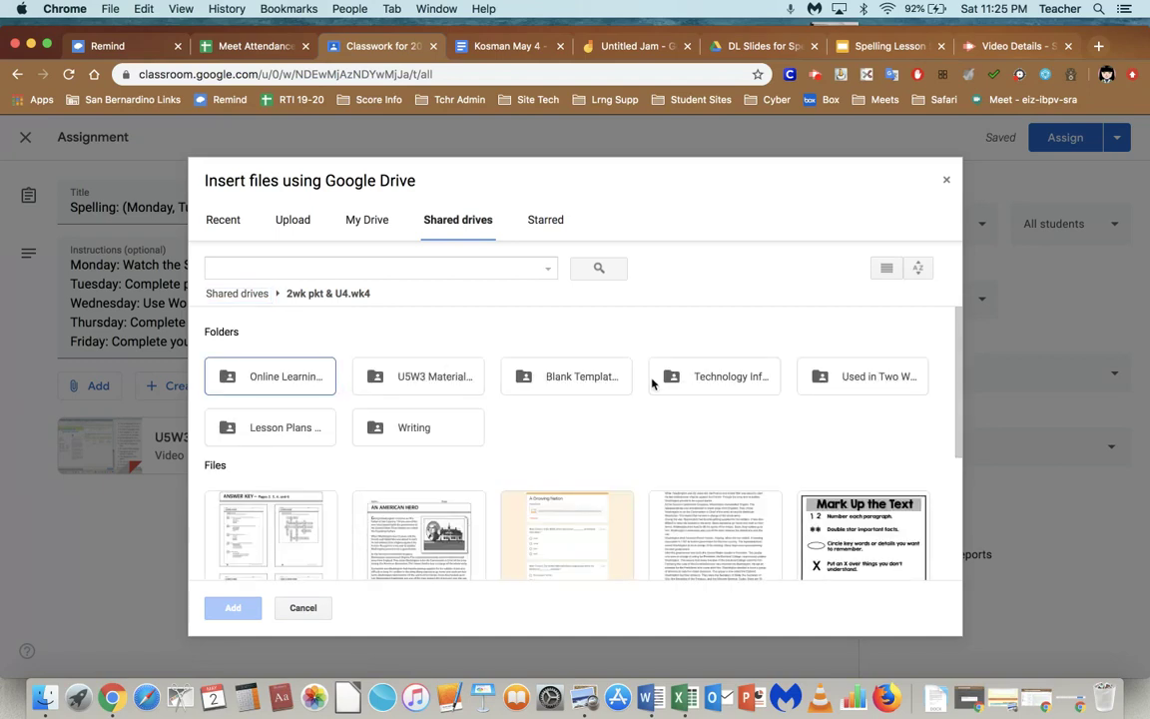
{"action": "double_click", "coordinate": [451, 383]}
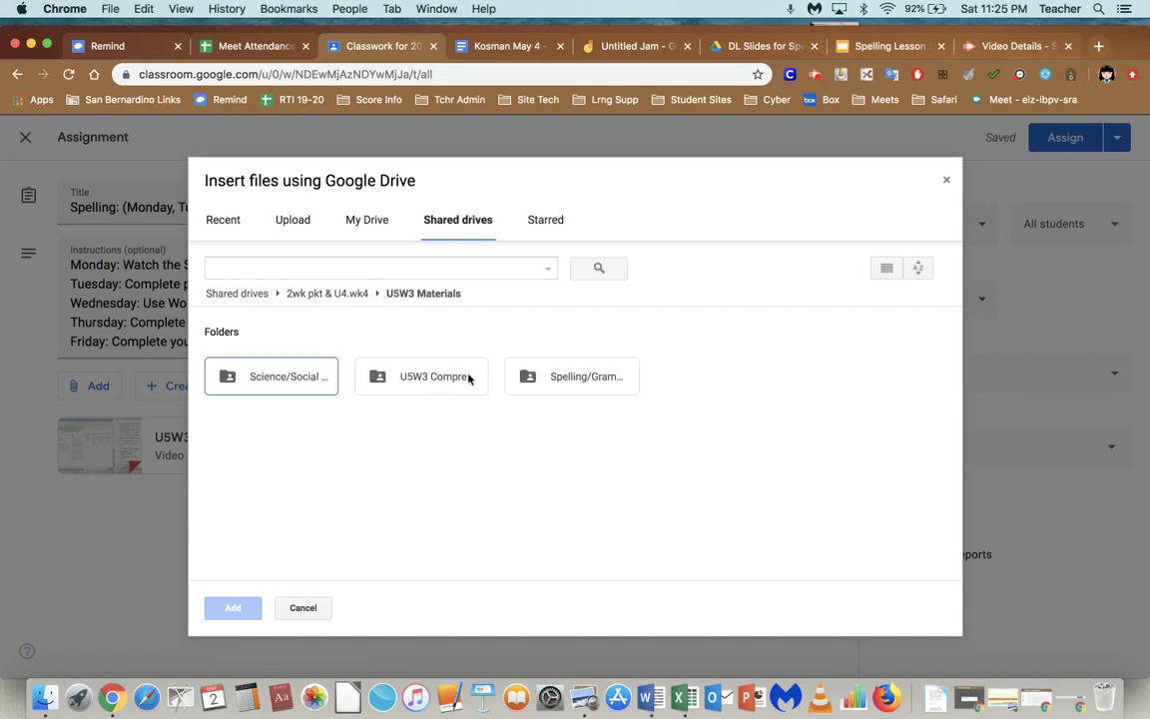
{"action": "double_click", "coordinate": [571, 378]}
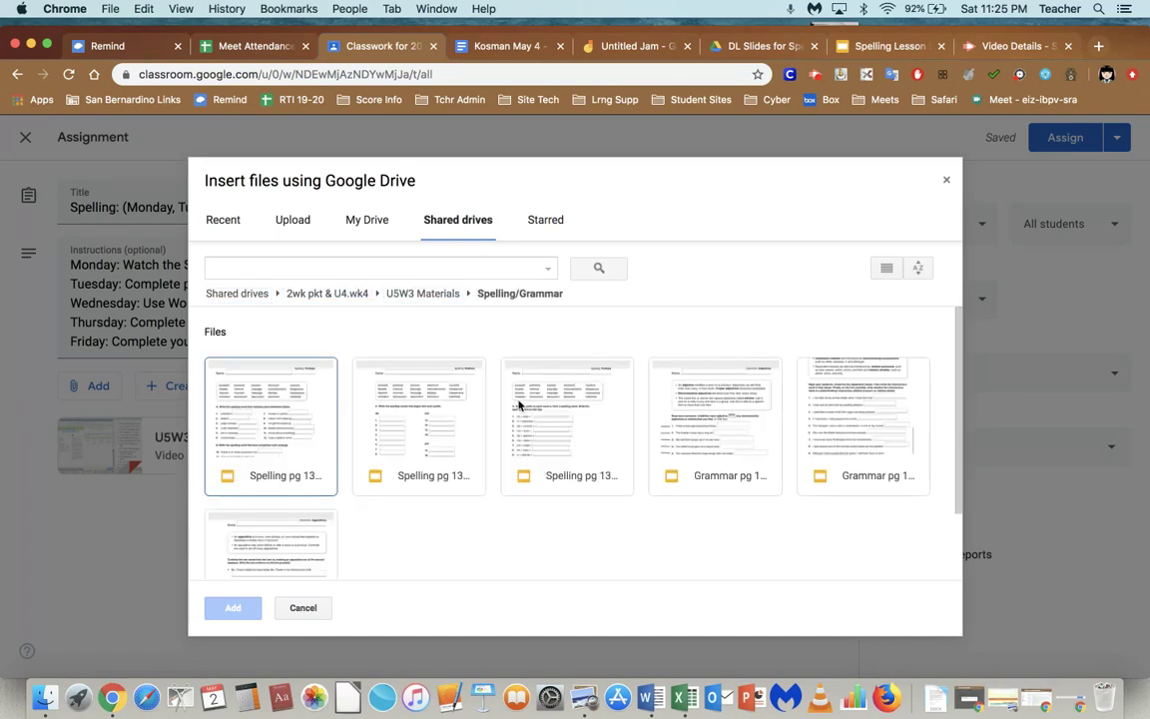
{"action": "left_click", "coordinate": [586, 480]}
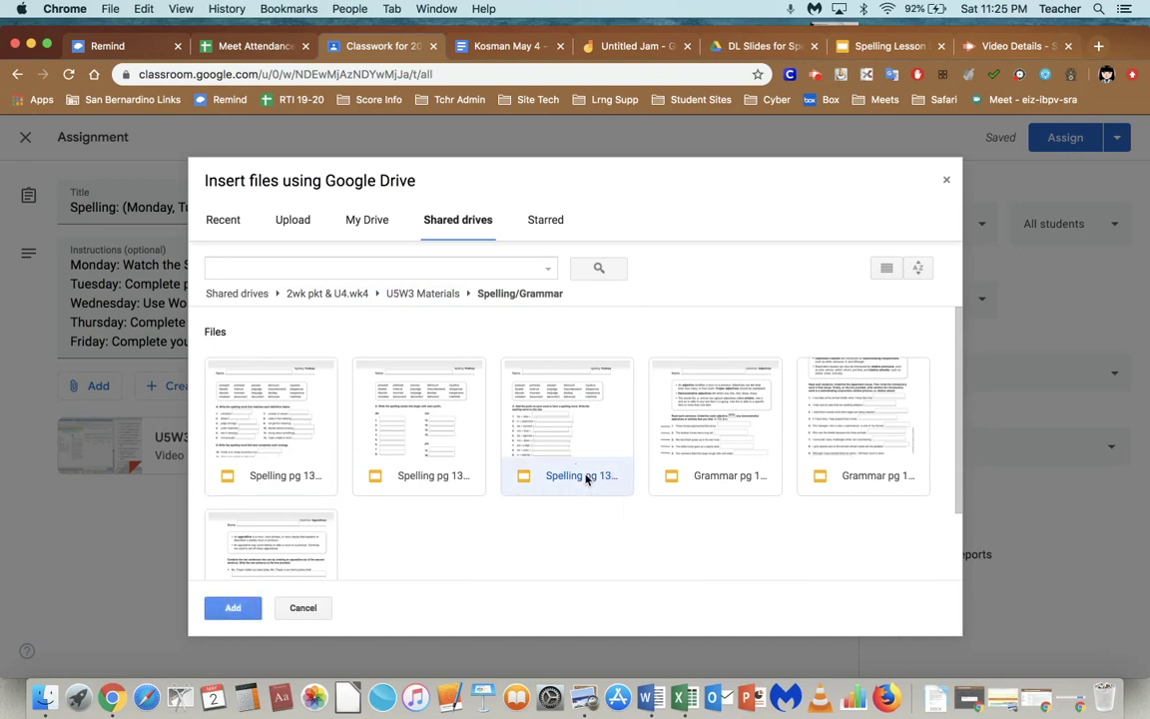
{"action": "left_click", "coordinate": [234, 607]}
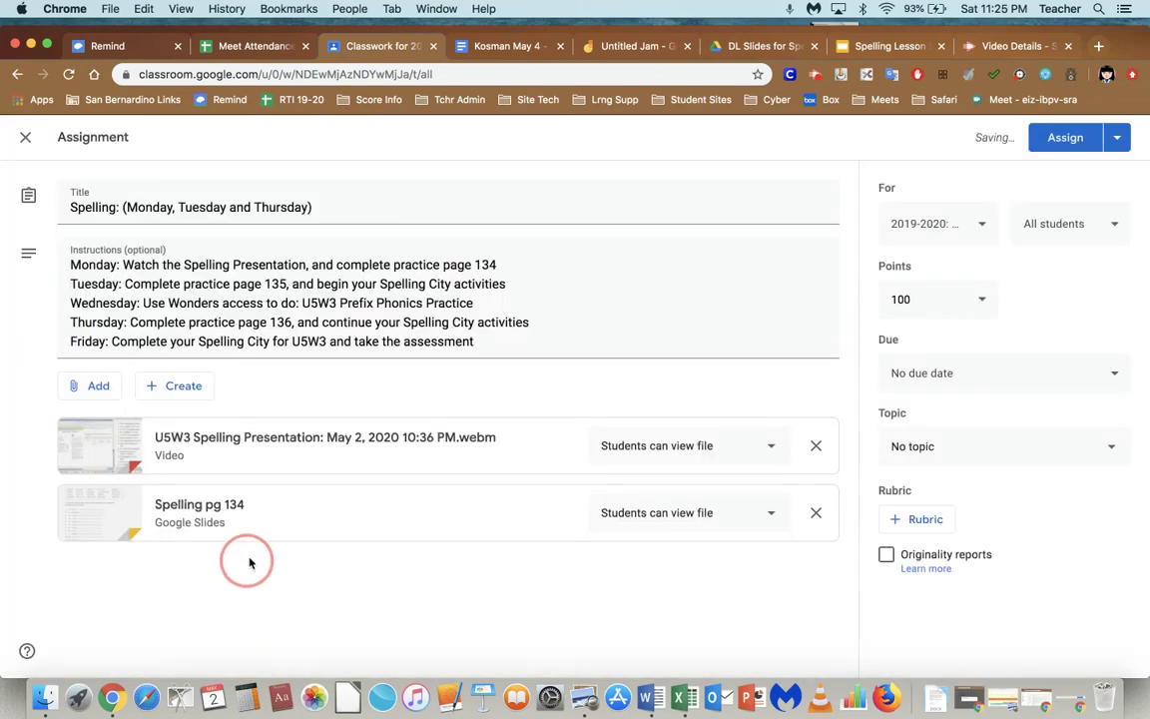
{"action": "left_click", "coordinate": [770, 516]}
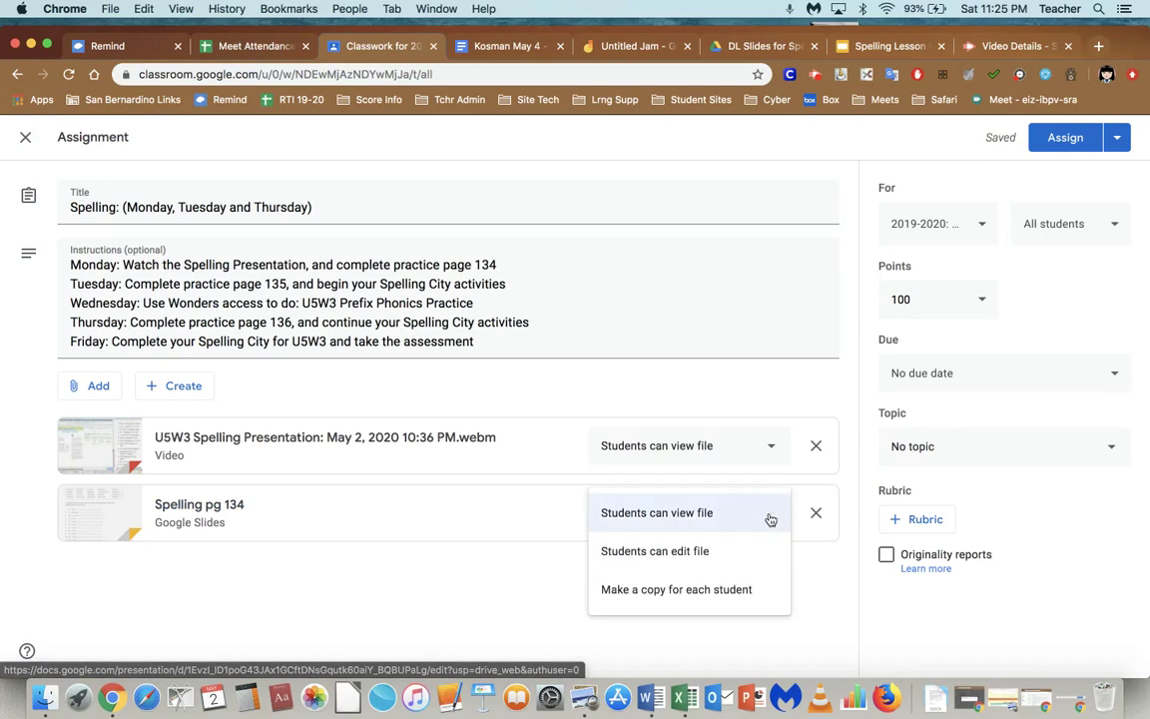
{"action": "left_click", "coordinate": [691, 591]}
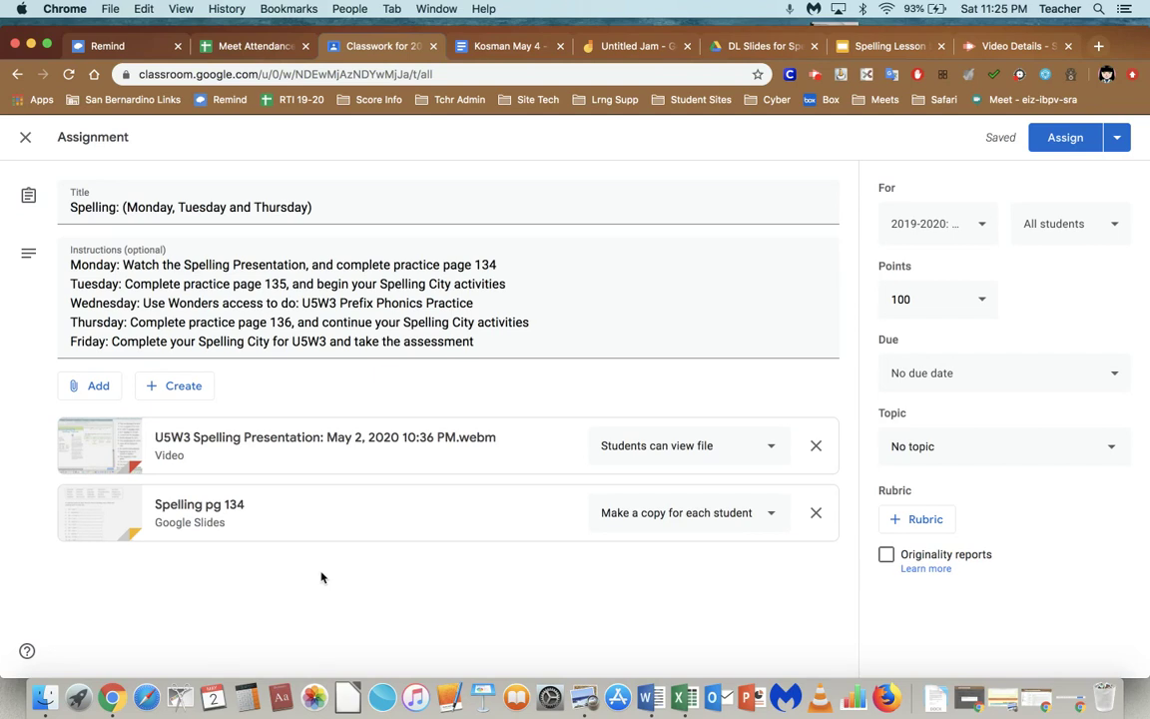
Attach Spelling pg 135 from the same shared drive's Spelling/Grammar folder and set it to make a copy for each student
{"action": "left_click", "coordinate": [98, 387]}
{"action": "left_click", "coordinate": [125, 421]}
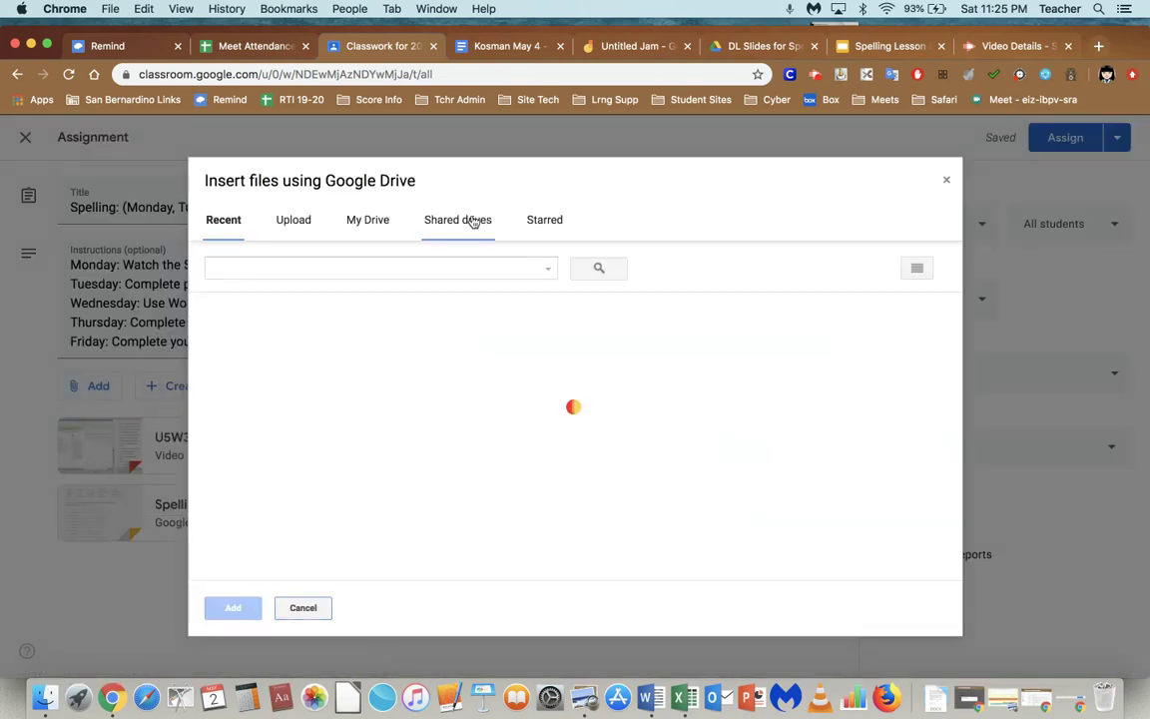
{"action": "left_click", "coordinate": [474, 221]}
{"action": "double_click", "coordinate": [377, 360]}
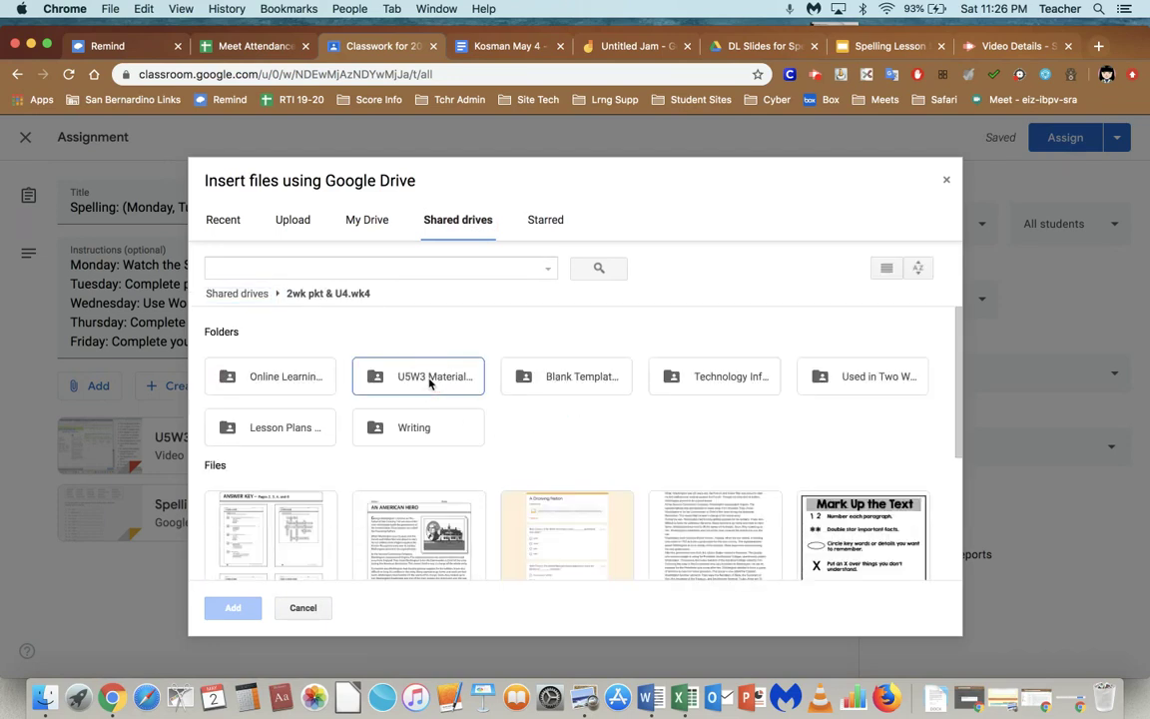
{"action": "double_click", "coordinate": [429, 382]}
{"action": "left_click", "coordinate": [562, 377]}
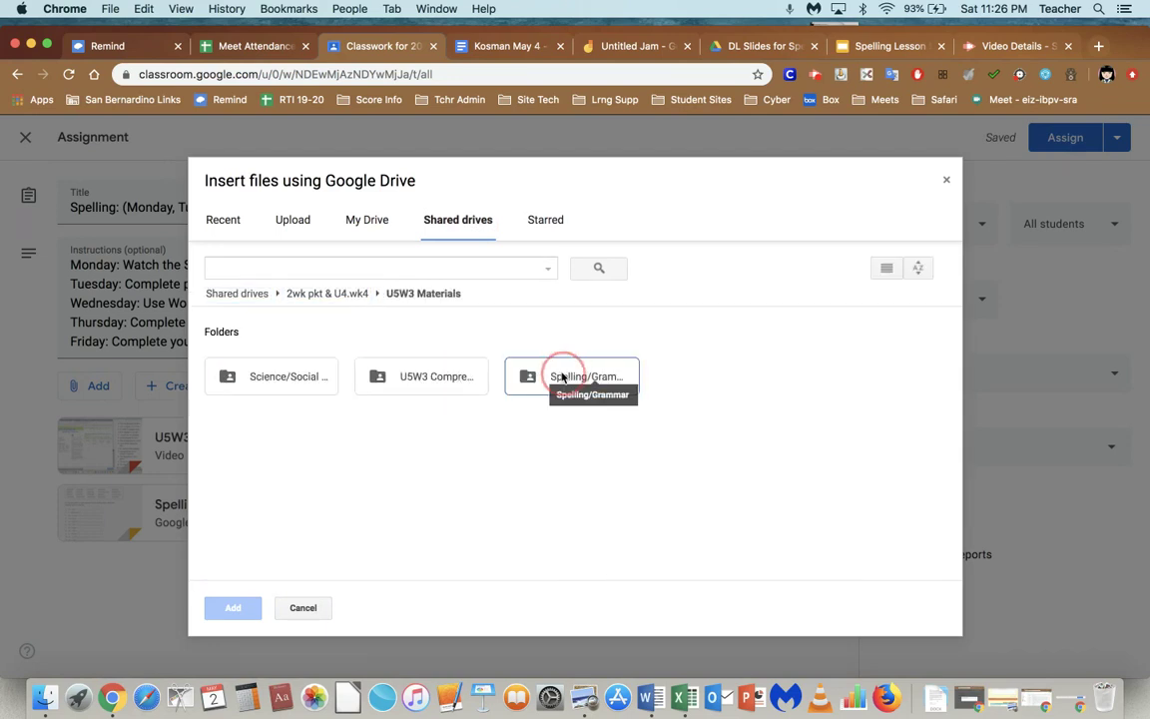
{"action": "left_click", "coordinate": [562, 377]}
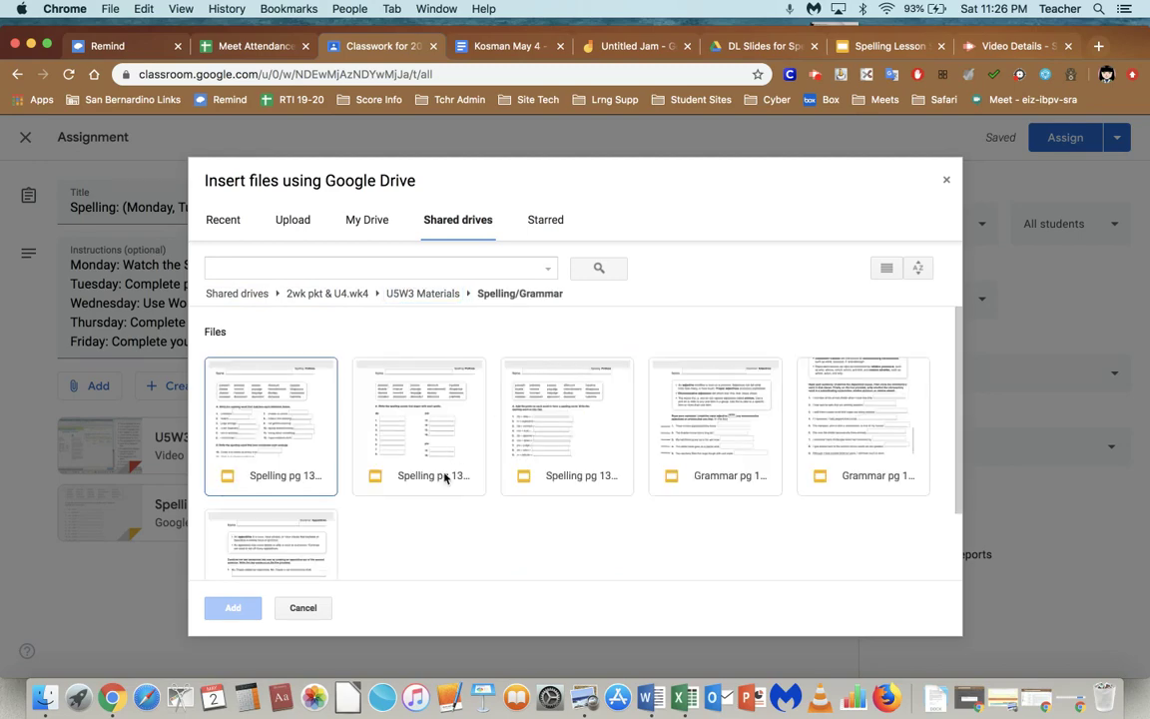
{"action": "left_click", "coordinate": [445, 476]}
{"action": "left_click", "coordinate": [232, 608]}
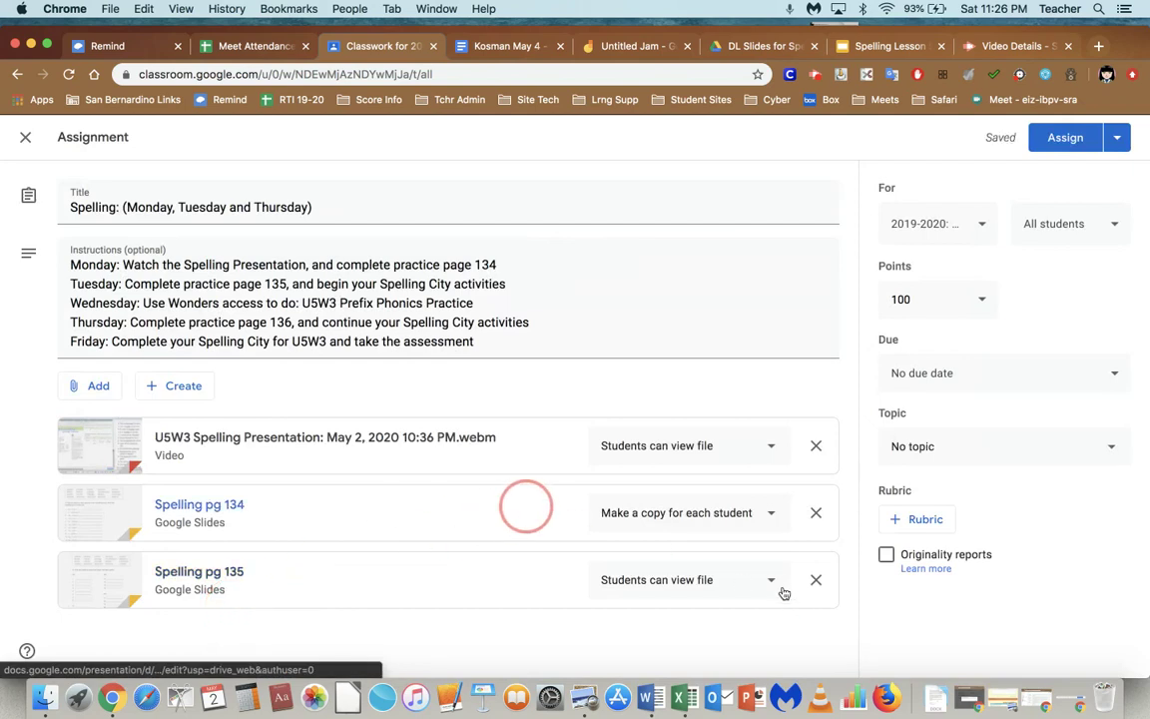
{"action": "left_click", "coordinate": [772, 580]}
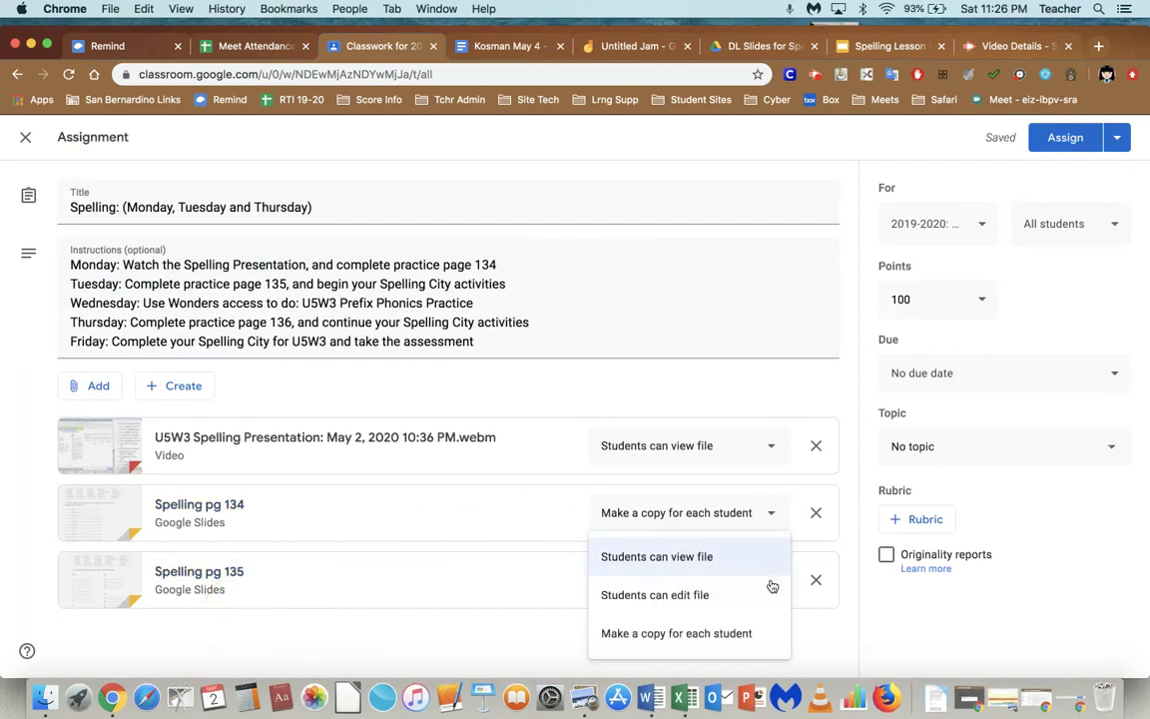
{"action": "left_click", "coordinate": [713, 631]}
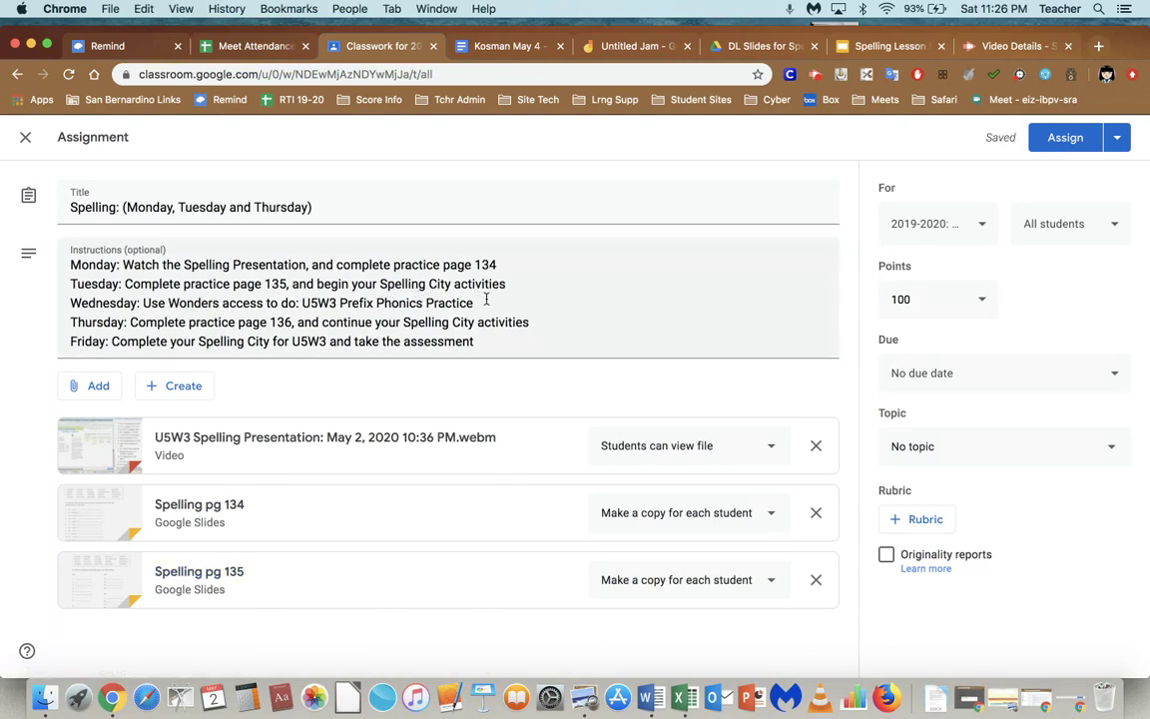
Attach Spelling pg 136 from the shared U5W3 Materials Spelling/Grammar folder and set it to make a copy for each student
{"action": "left_click", "coordinate": [91, 387]}
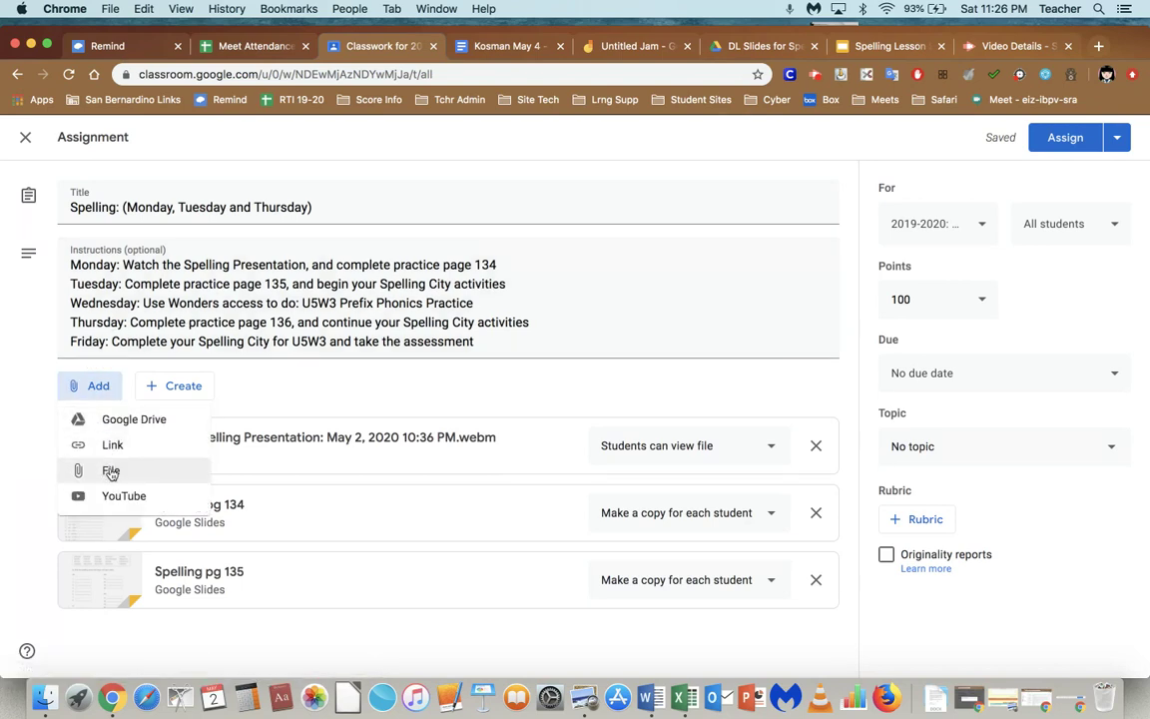
{"action": "left_click", "coordinate": [125, 418]}
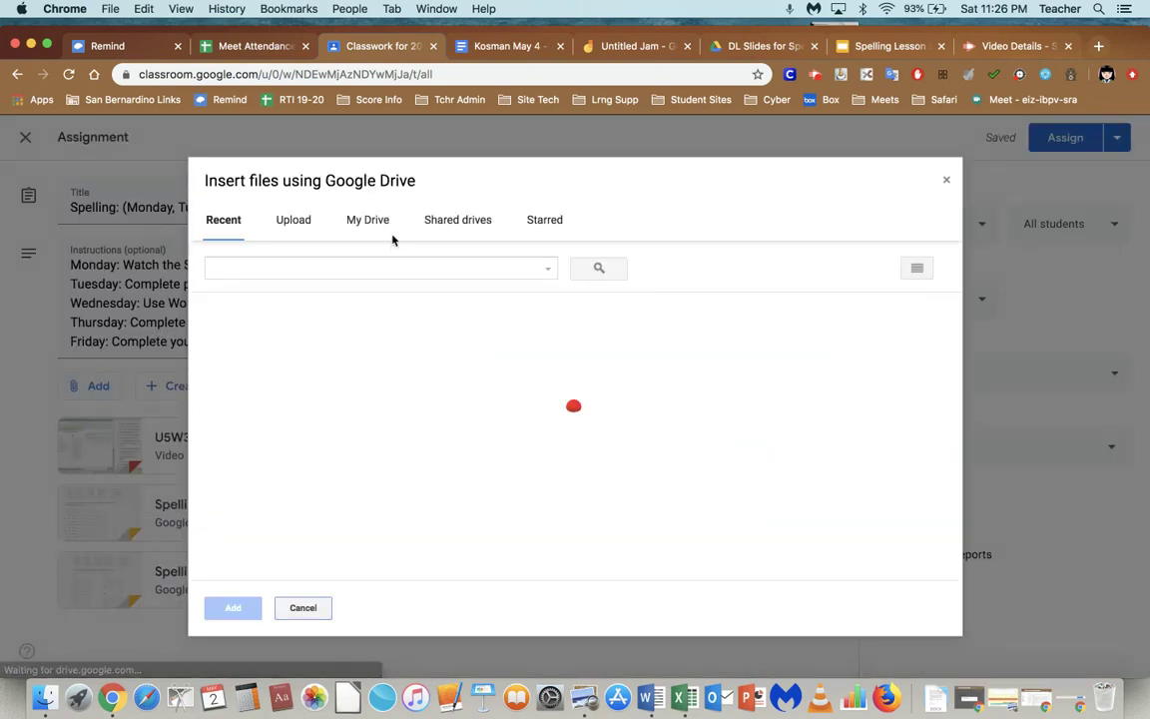
{"action": "left_click", "coordinate": [457, 224]}
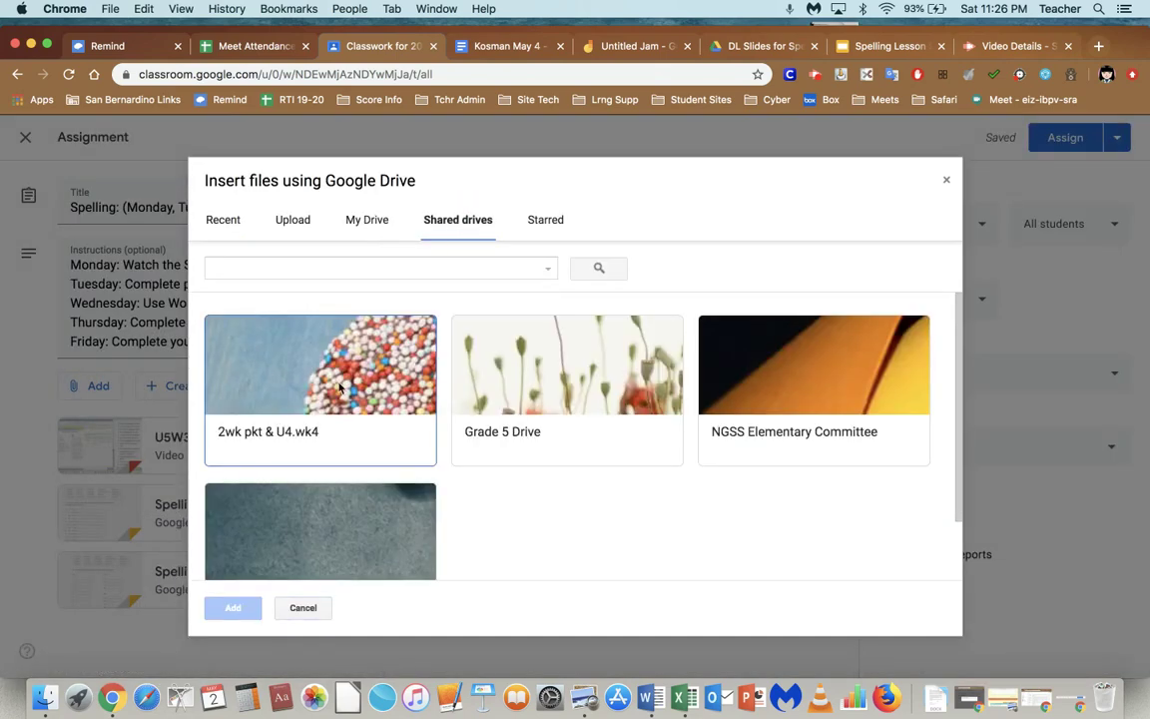
{"action": "double_click", "coordinate": [340, 387]}
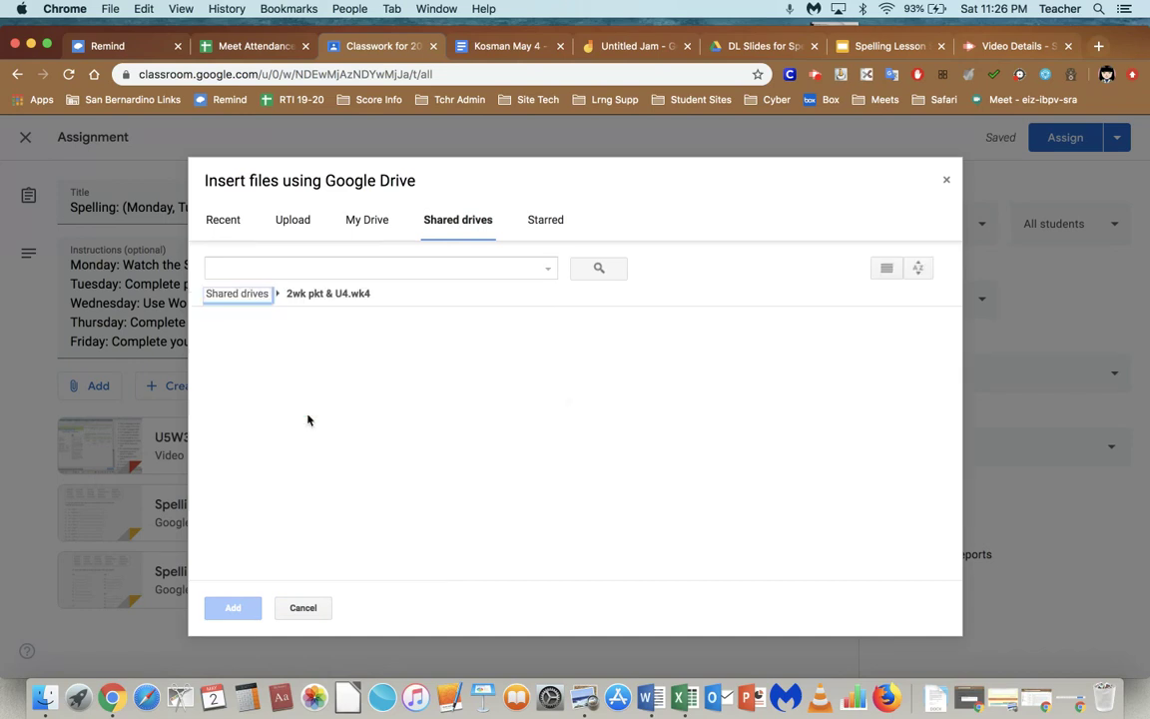
{"action": "double_click", "coordinate": [399, 380]}
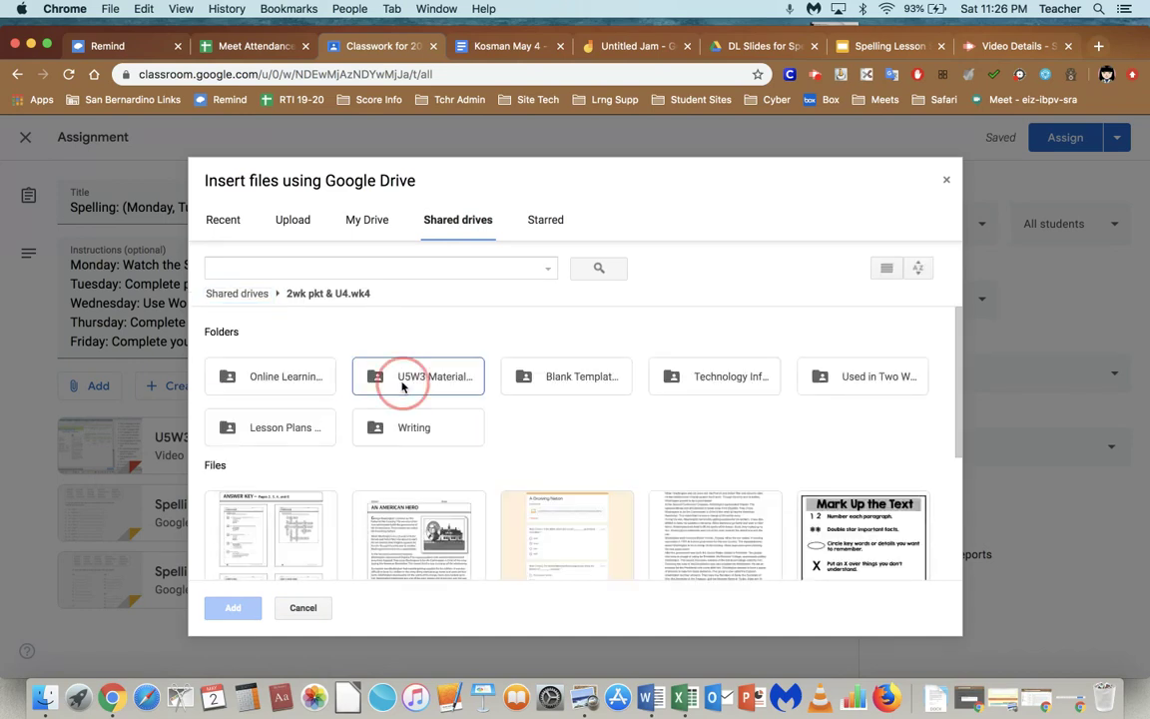
{"action": "double_click", "coordinate": [575, 375]}
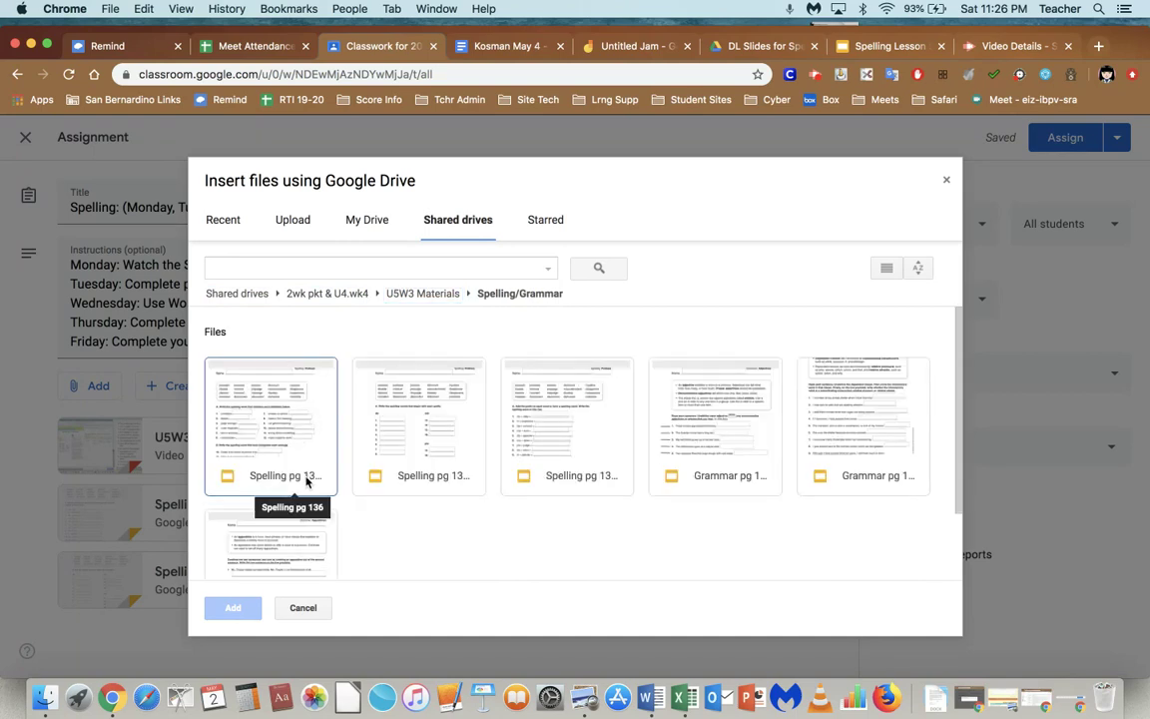
{"action": "left_click", "coordinate": [307, 482]}
{"action": "left_click", "coordinate": [234, 607]}
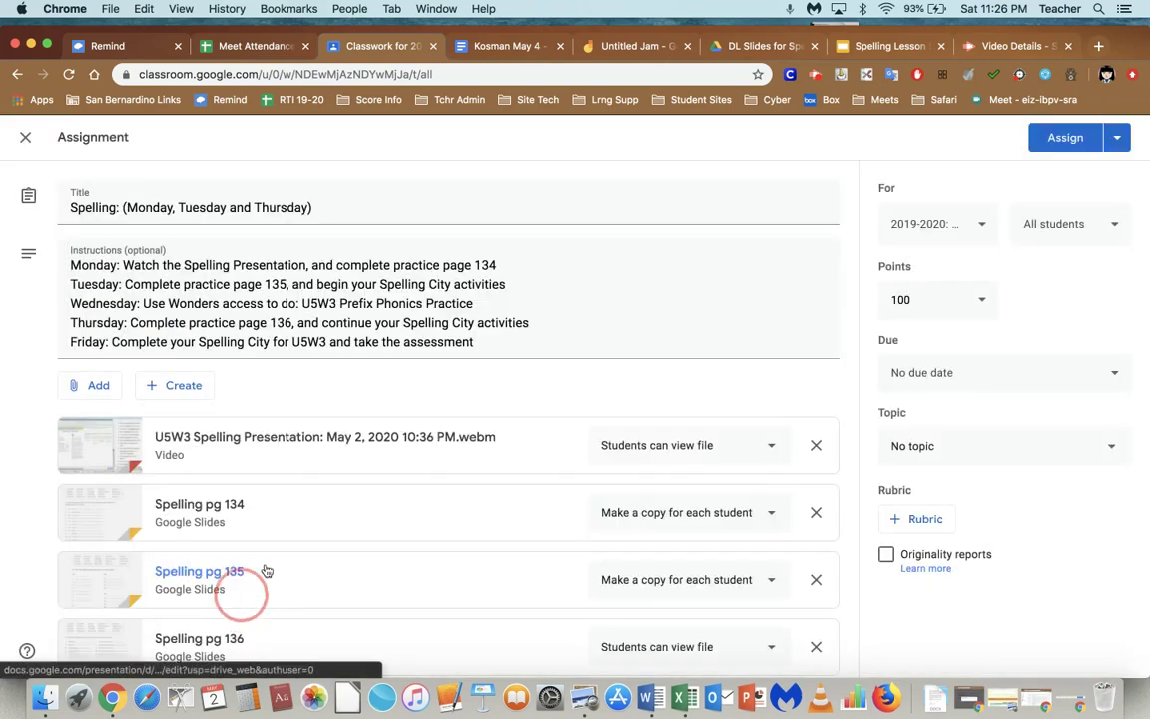
{"action": "left_click", "coordinate": [770, 631]}
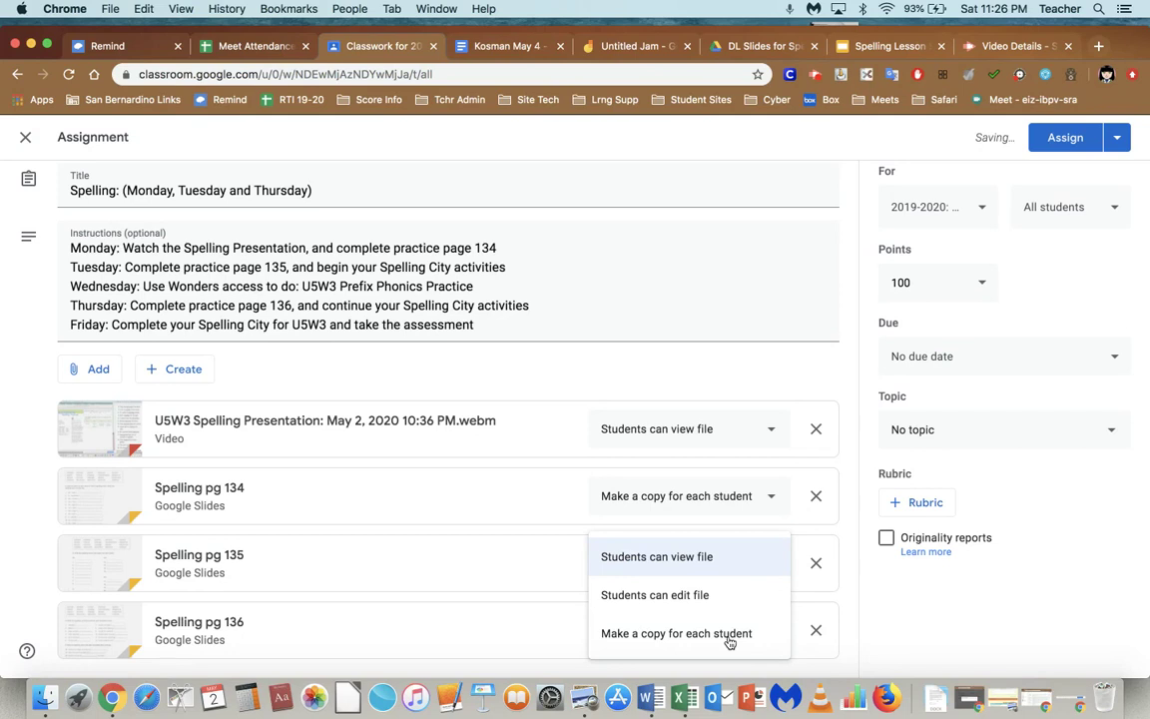
{"action": "left_click", "coordinate": [728, 635]}
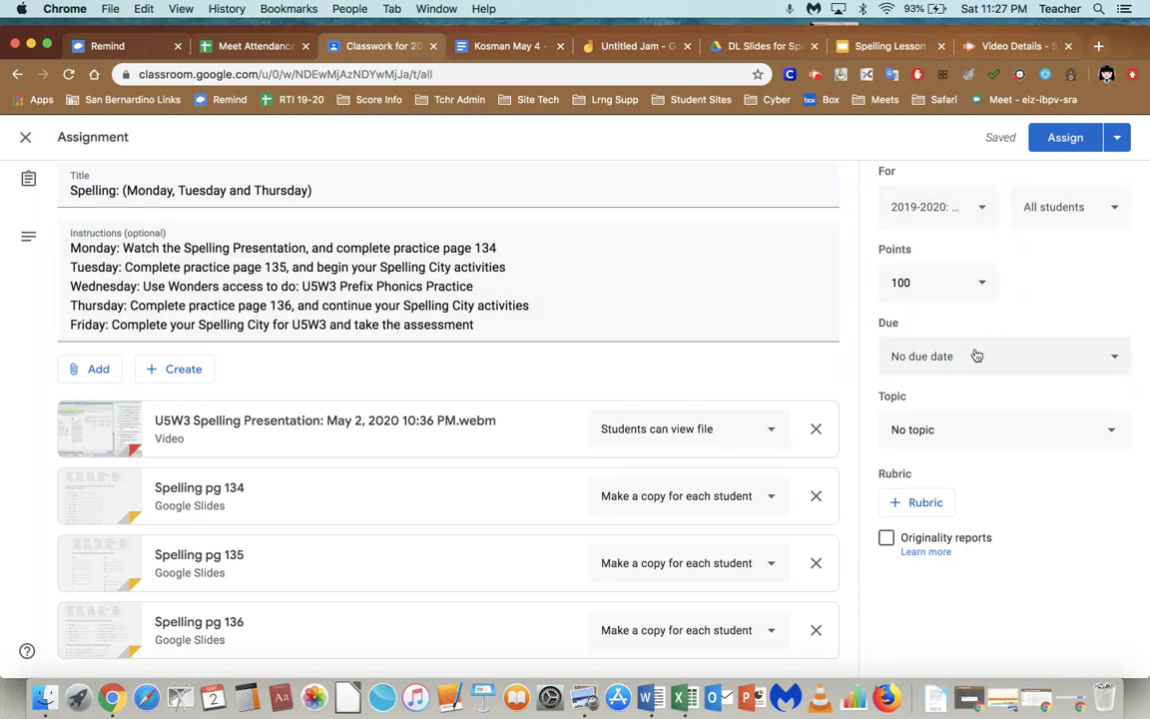
Set the assignment's due date to May 8, 2020, without a due time
{"action": "left_click", "coordinate": [1017, 357]}
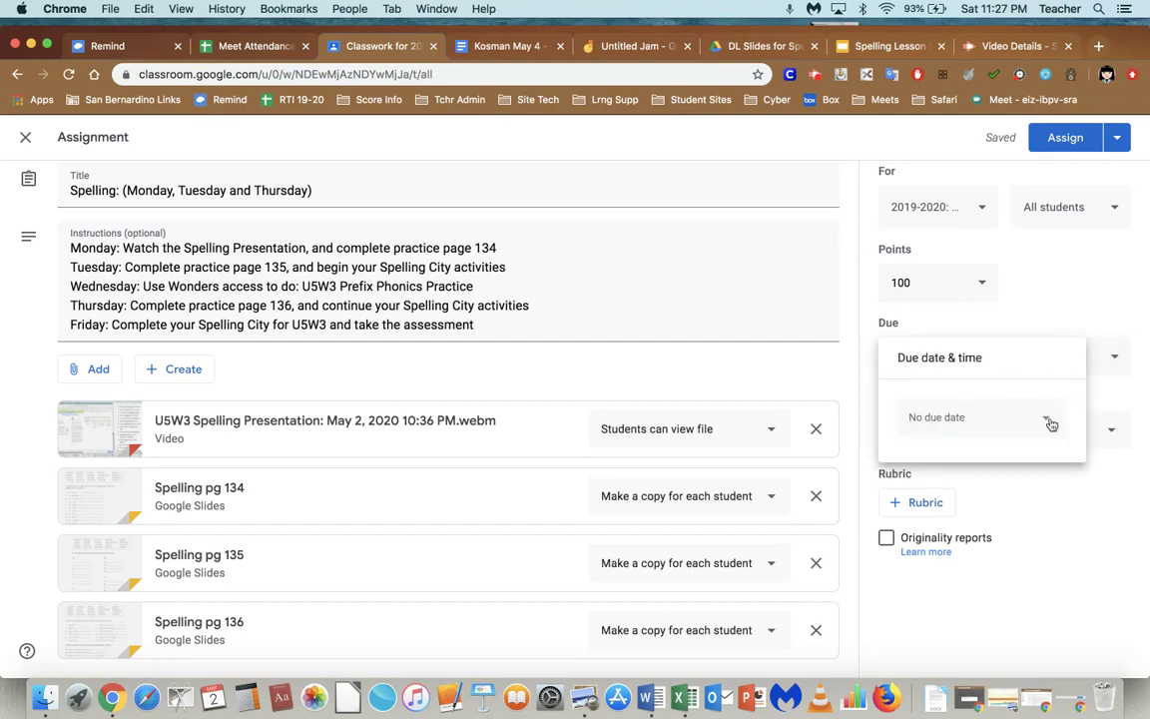
{"action": "left_click", "coordinate": [1050, 424]}
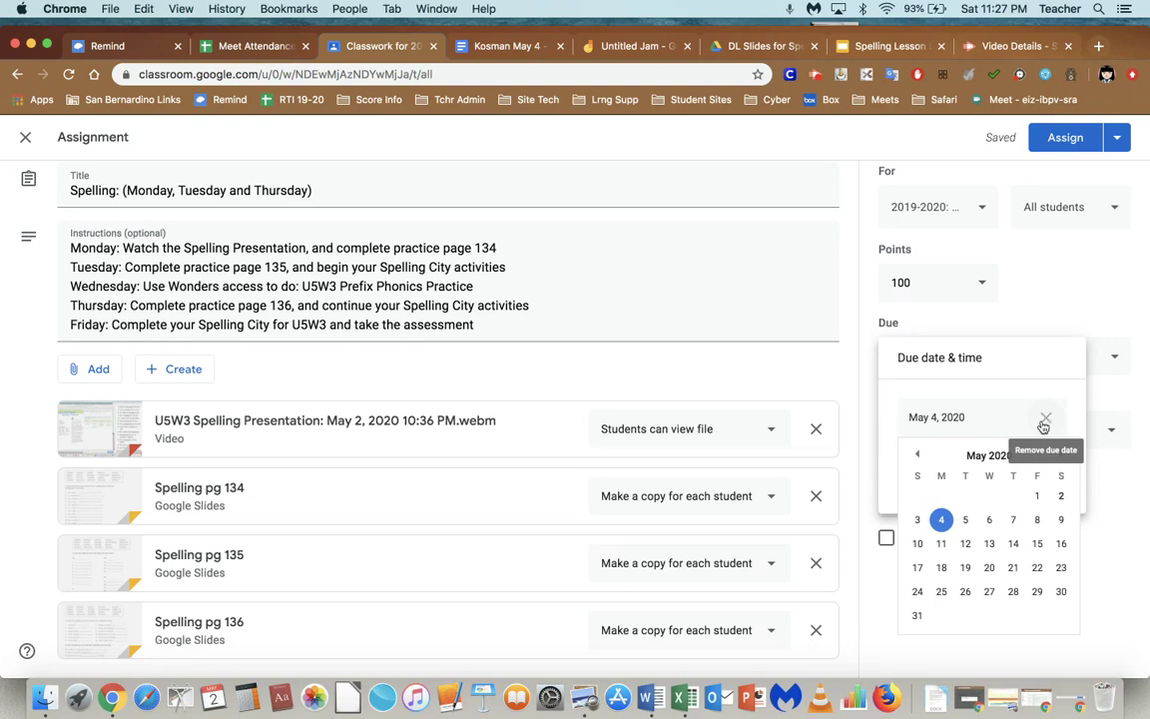
{"action": "left_click", "coordinate": [1039, 520]}
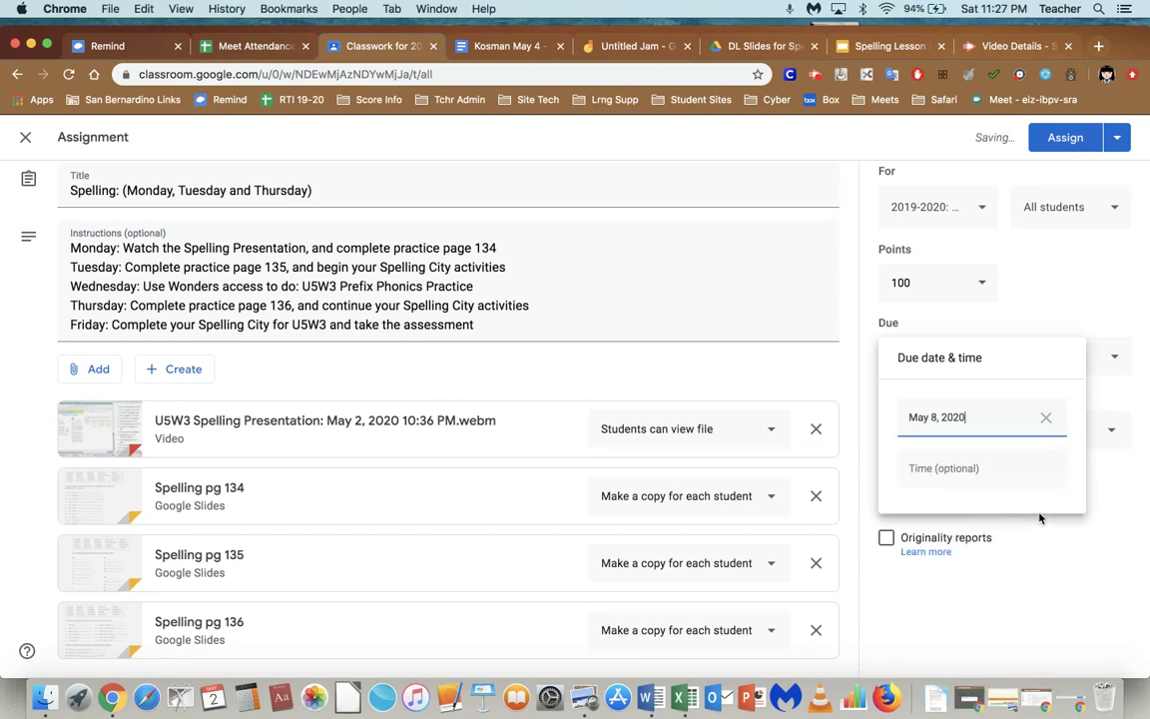
{"action": "left_click", "coordinate": [1040, 541]}
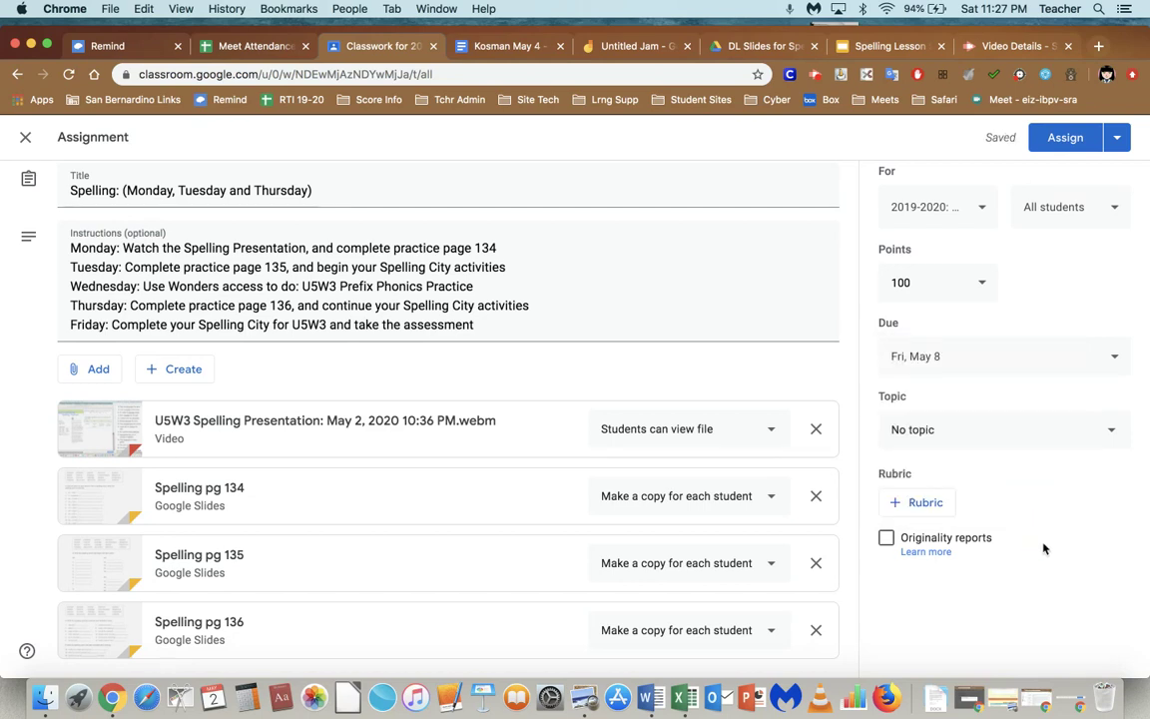
File the spelling assignment under the topic "Classwork: May 4 - May 8"
{"action": "left_click", "coordinate": [1040, 433]}
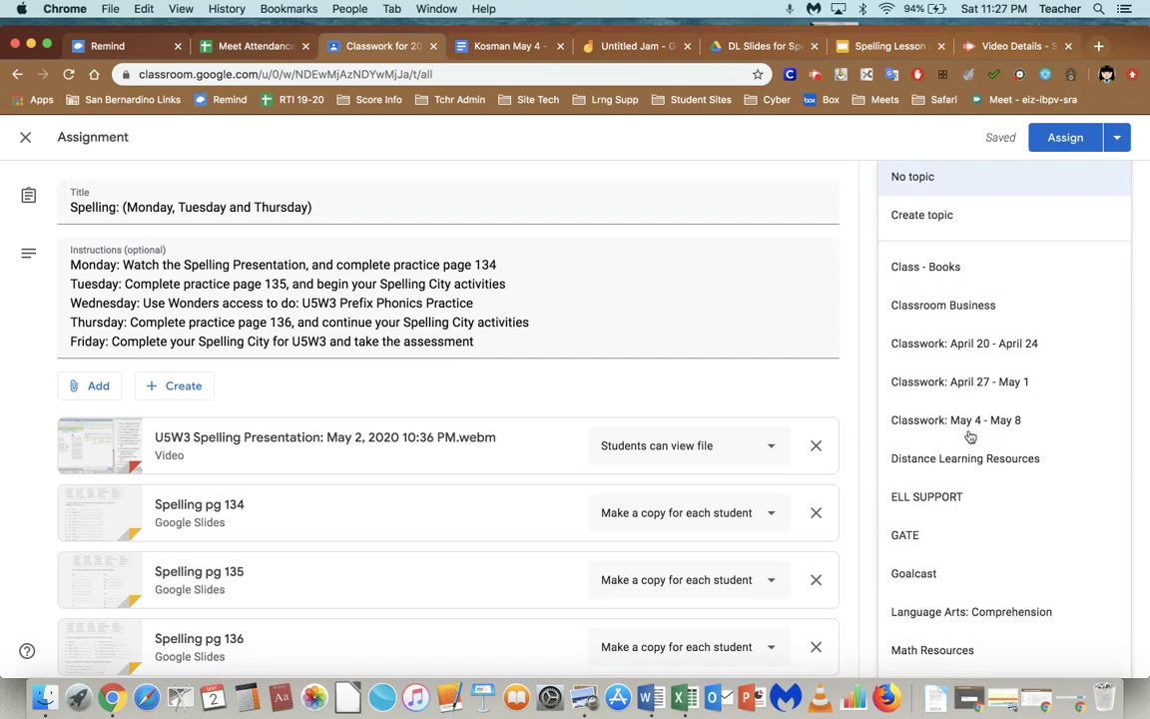
{"action": "left_click", "coordinate": [962, 423]}
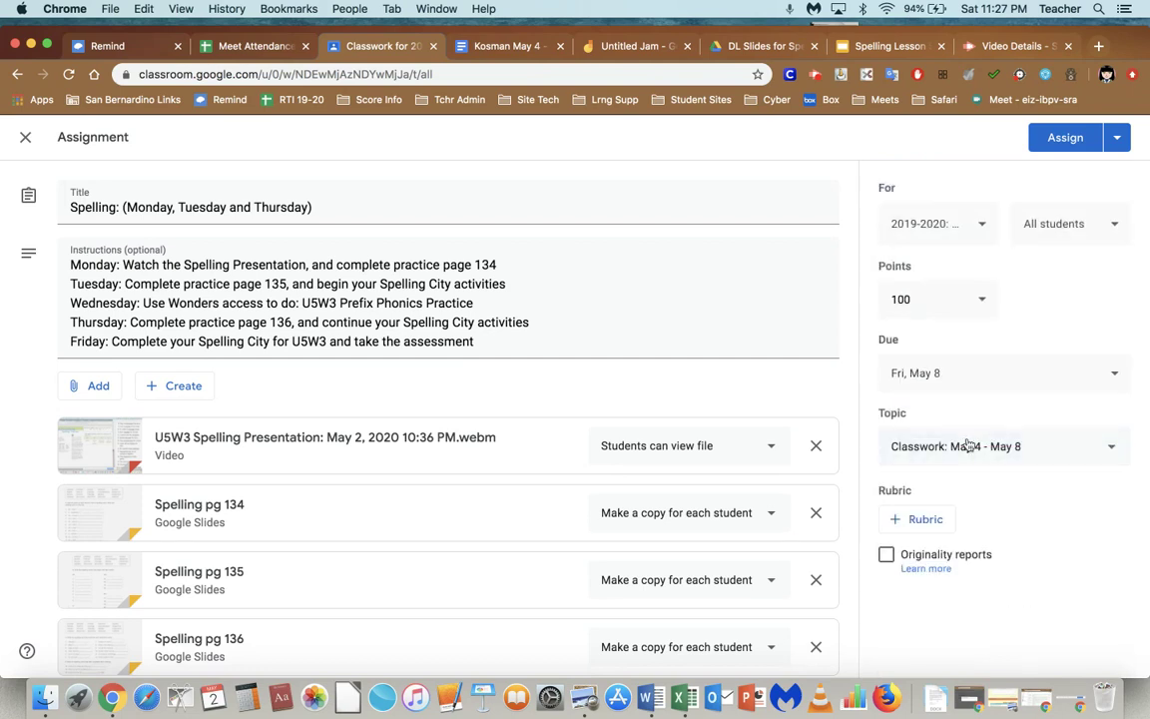
{"action": "scroll", "coordinate": [983, 477], "scroll_direction": "down", "scroll_amount": 1}
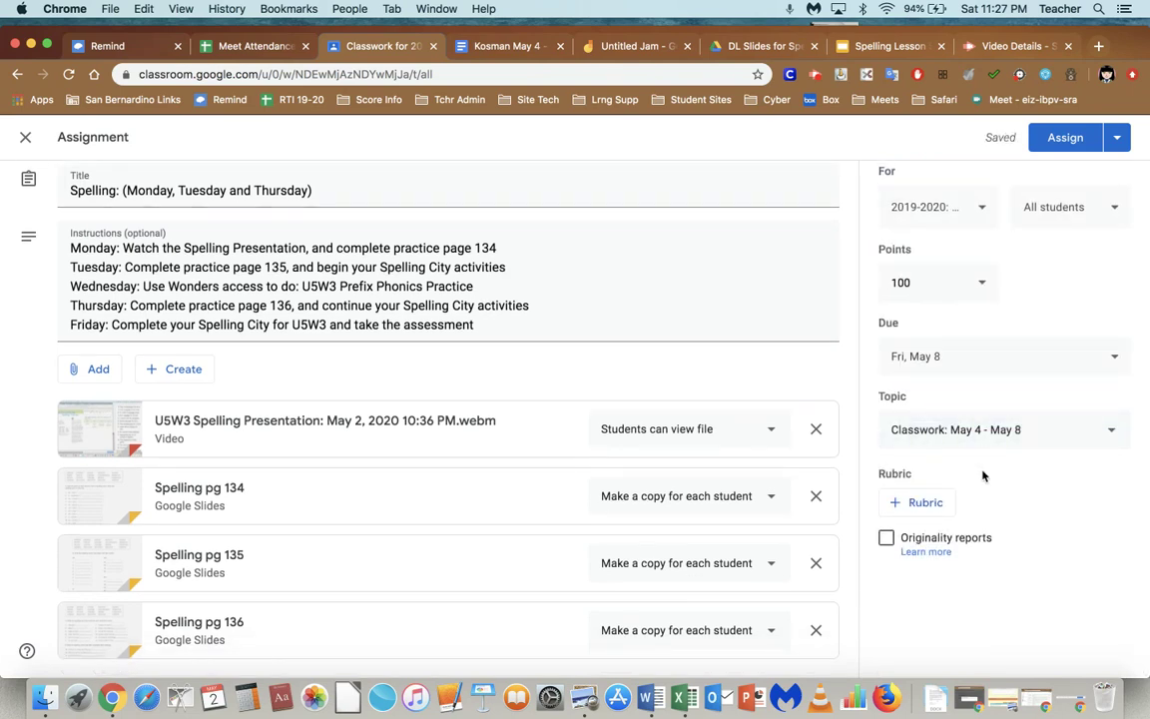
{"action": "scroll", "coordinate": [1039, 200], "scroll_direction": "up", "scroll_amount": 1}
Assign the spelling assignment to the class and move it down one place within its topic's classwork list
{"action": "left_click", "coordinate": [1063, 138]}
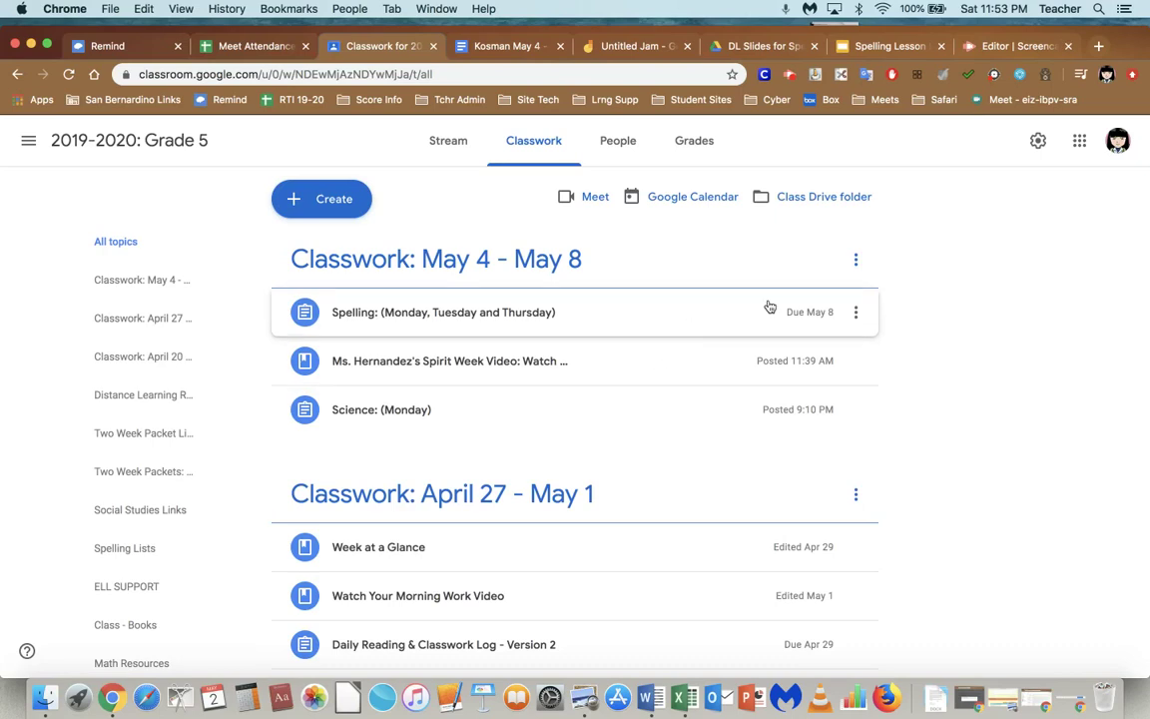
{"action": "left_click", "coordinate": [857, 313]}
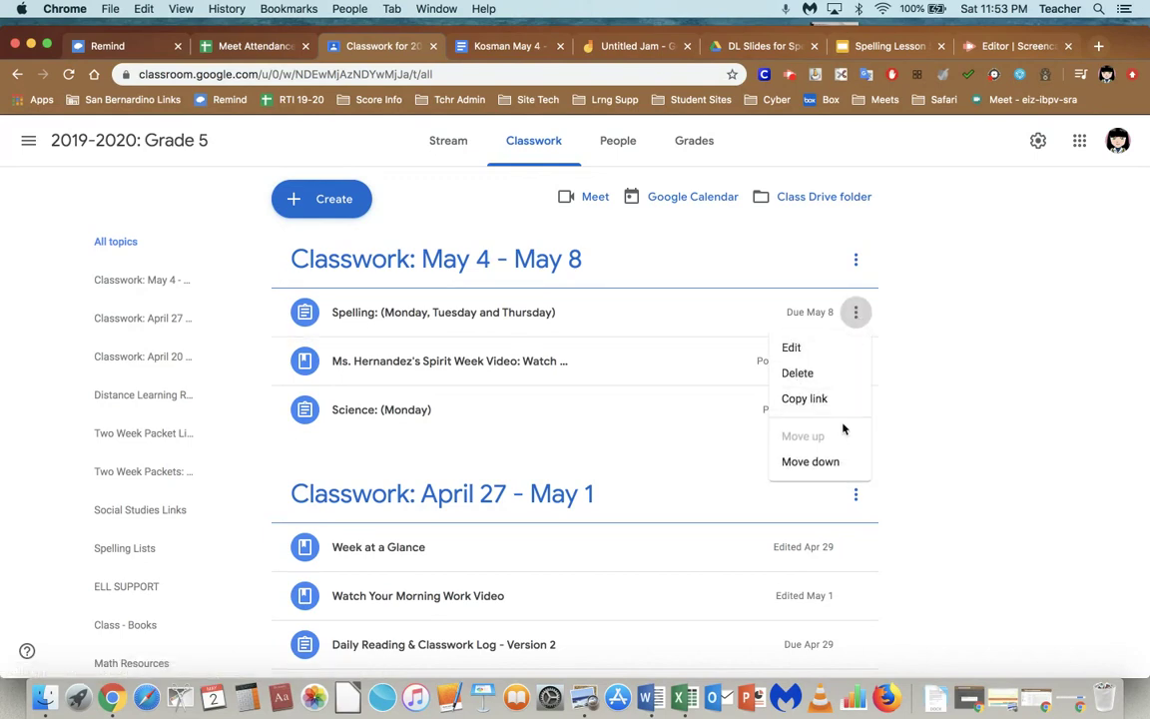
{"action": "left_click", "coordinate": [844, 463]}
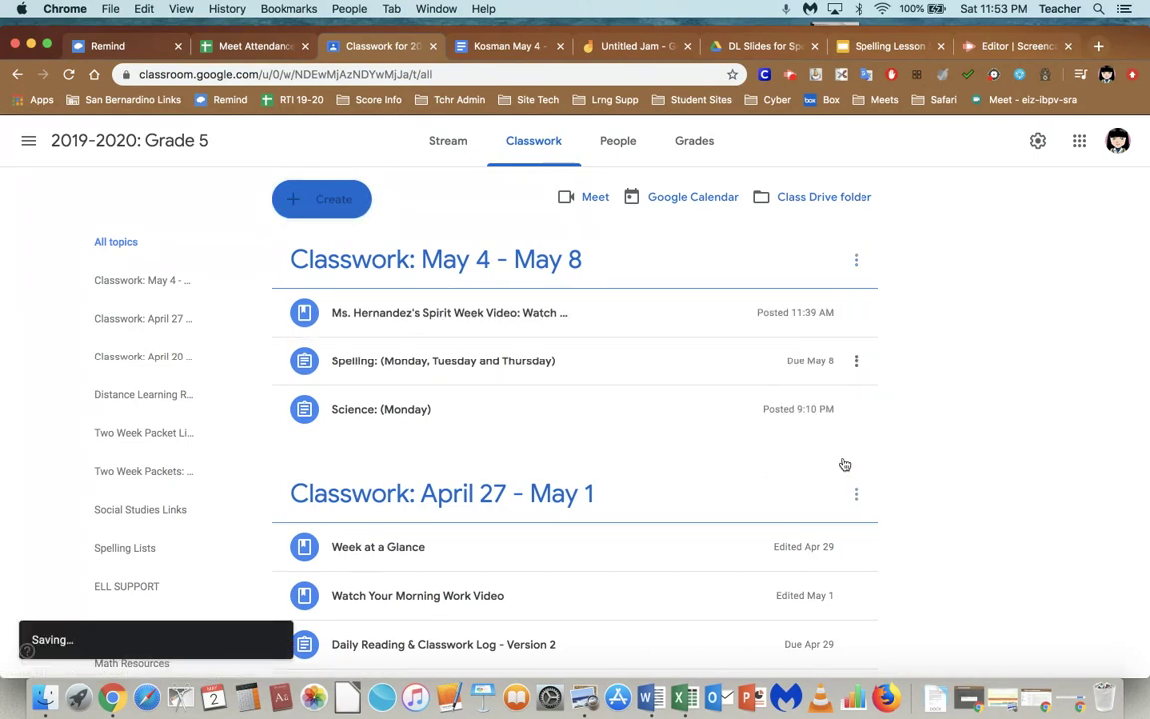